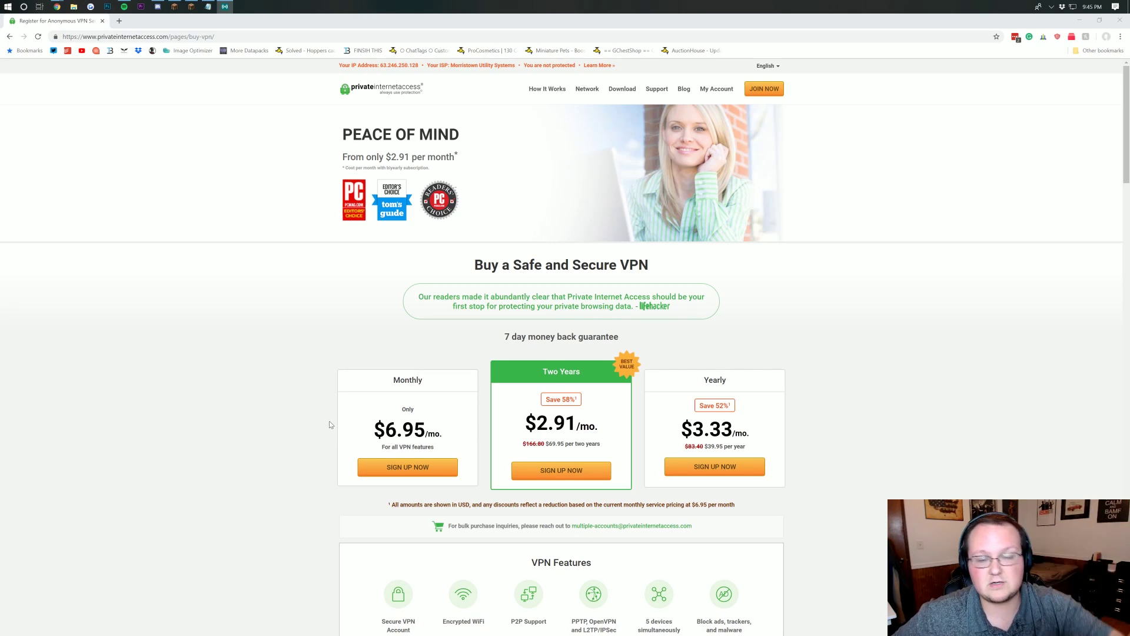
# Step: Compare plan prices: the $2.91 two-year rate and the 69.95 two-year and 39.95 yearly totals
pyautogui.scroll(-2, 345, 415)
pyautogui.scroll(-1, 347, 413)
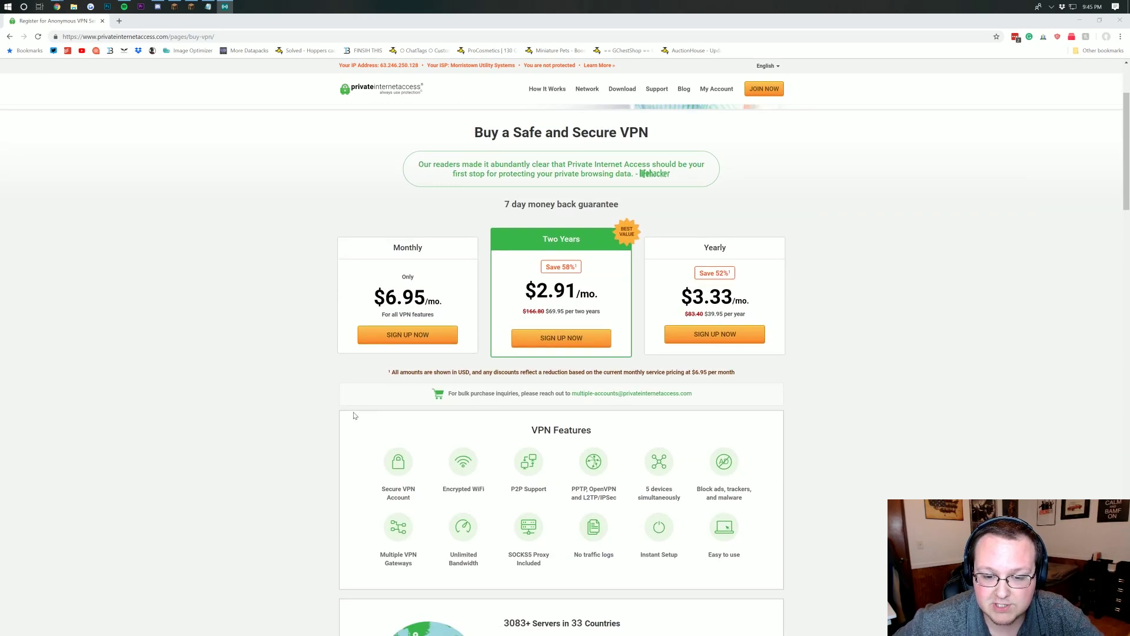
pyautogui.doubleClick(556, 291)
pyautogui.click(556, 290)
pyautogui.moveTo(547, 311); pyautogui.dragTo(612, 308)
pyautogui.click(614, 308)
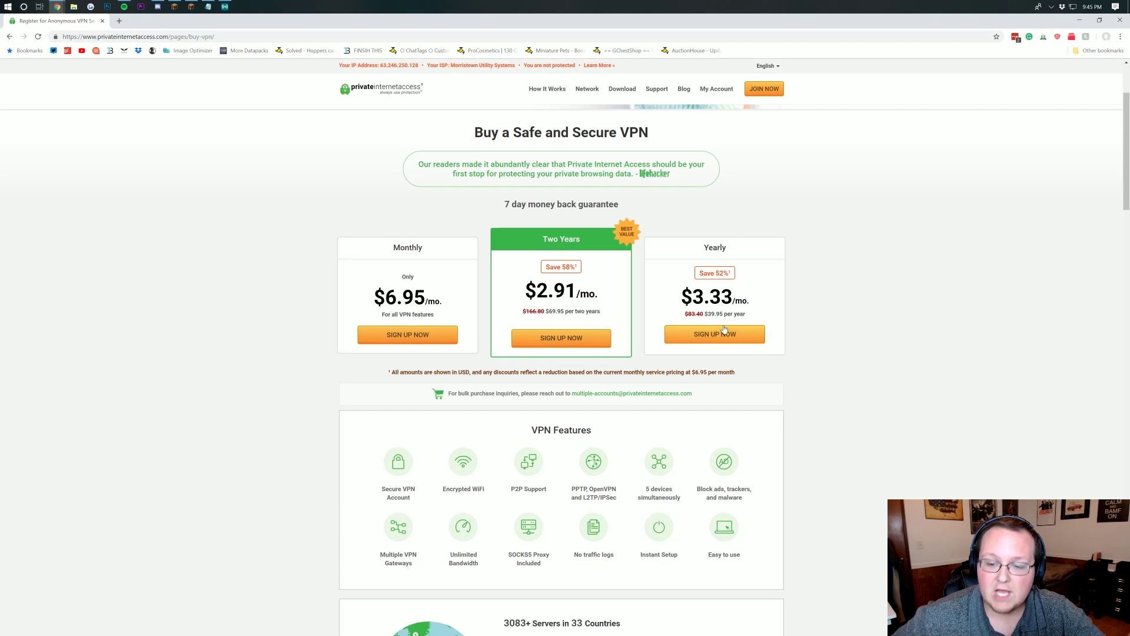
pyautogui.moveTo(707, 314); pyautogui.dragTo(755, 314)
pyautogui.click(755, 313)
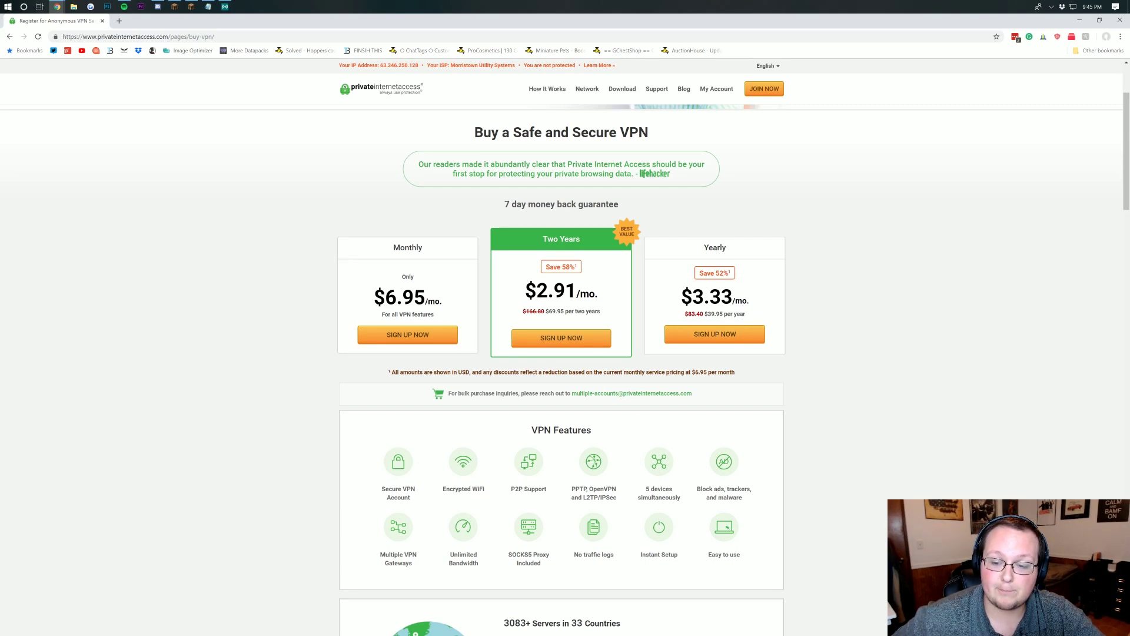
# Step: Sign up for the Monthly plan with credit-card payment and begin the email field
pyautogui.click(430, 340)
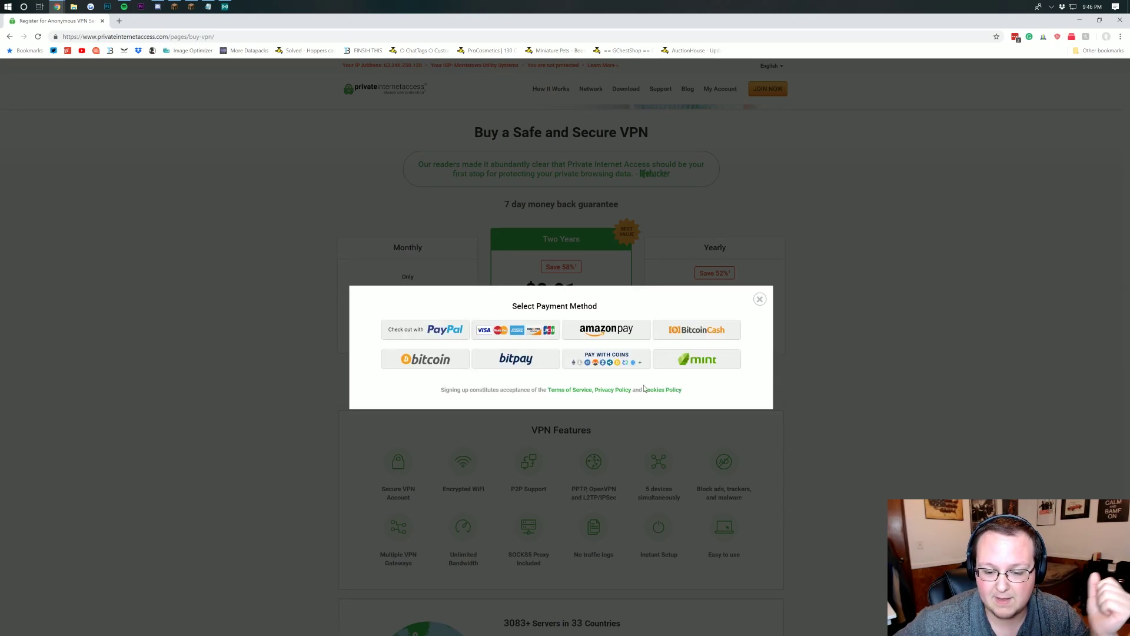
pyautogui.click(488, 328)
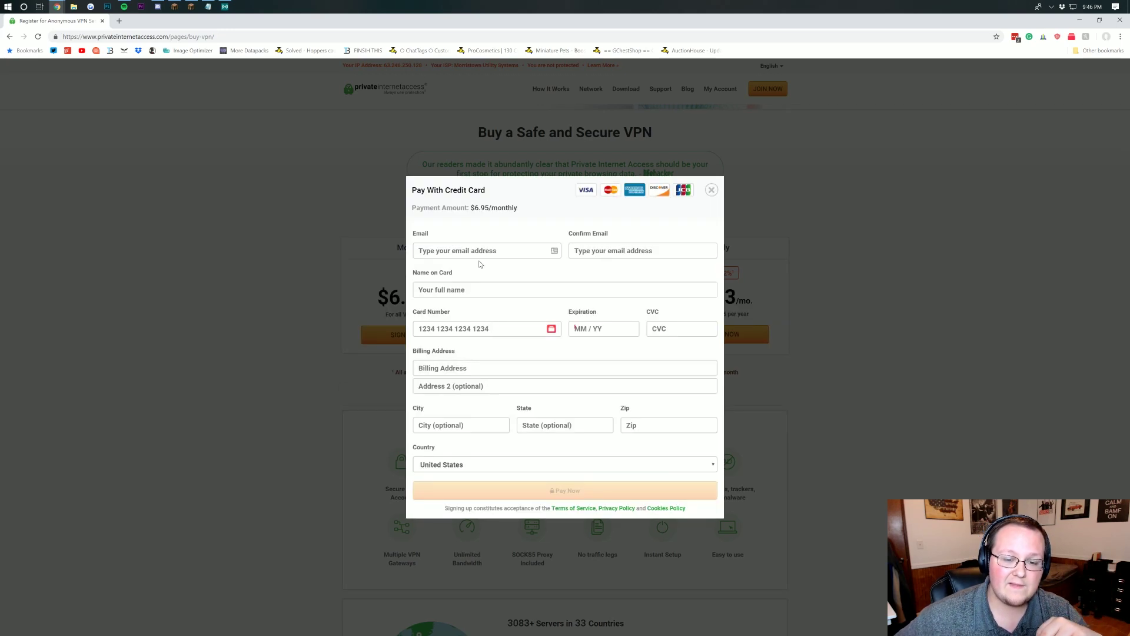
pyautogui.click(483, 252)
pyautogui.click(575, 328)
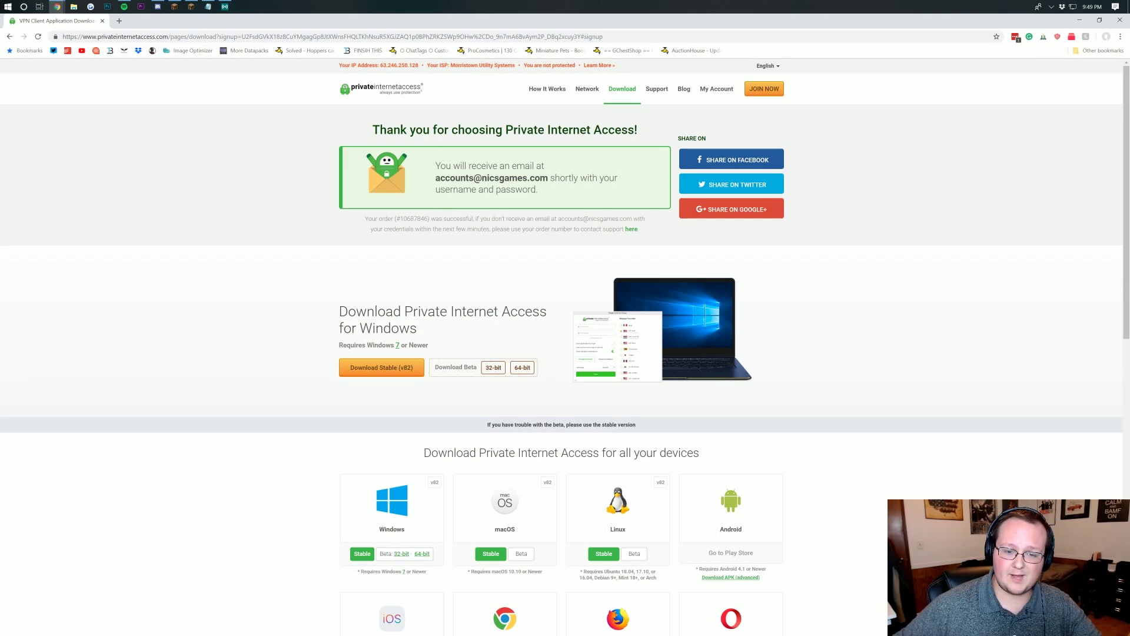
pyautogui.moveTo(435, 165); pyautogui.dragTo(565, 189)
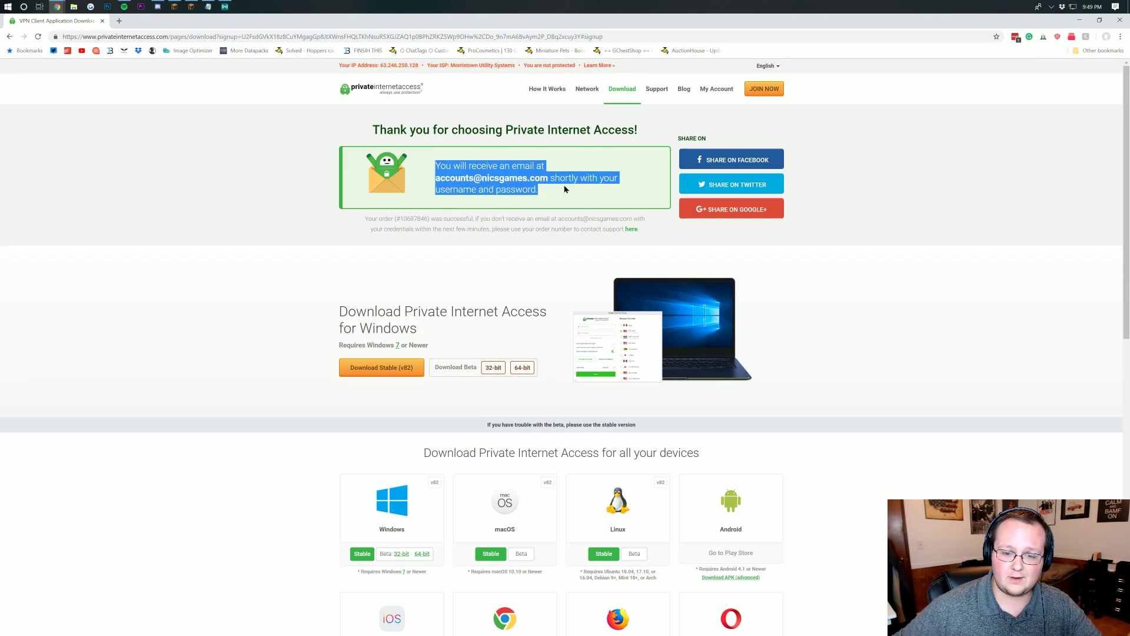
pyautogui.click(537, 263)
pyautogui.scroll(-2, 337, 296)
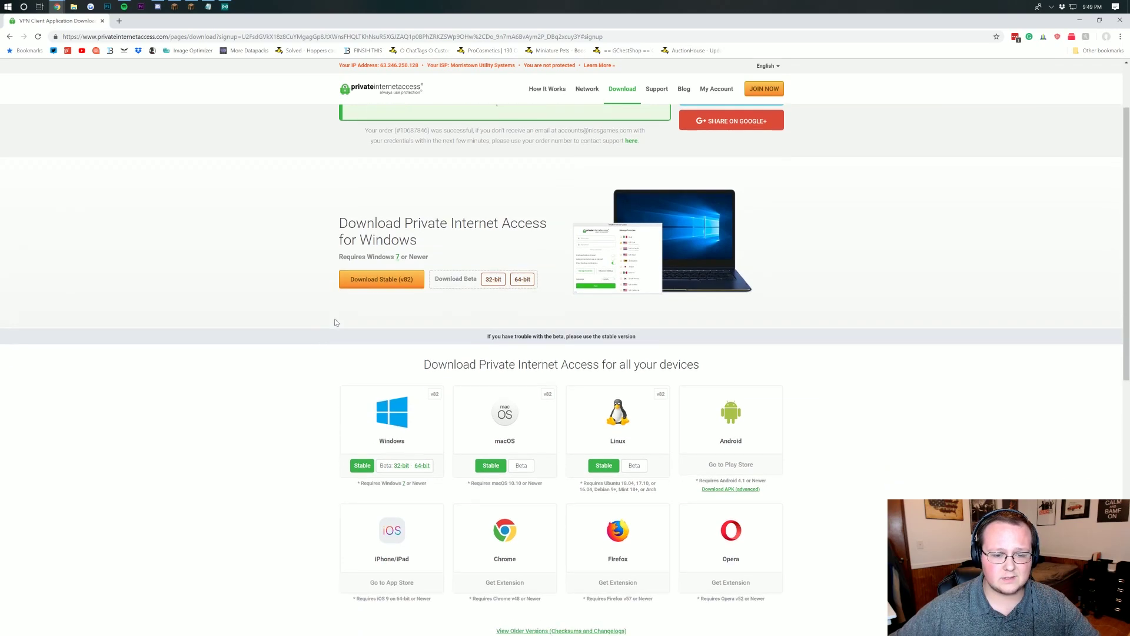
pyautogui.moveTo(336, 221); pyautogui.dragTo(422, 242)
pyautogui.click(423, 244)
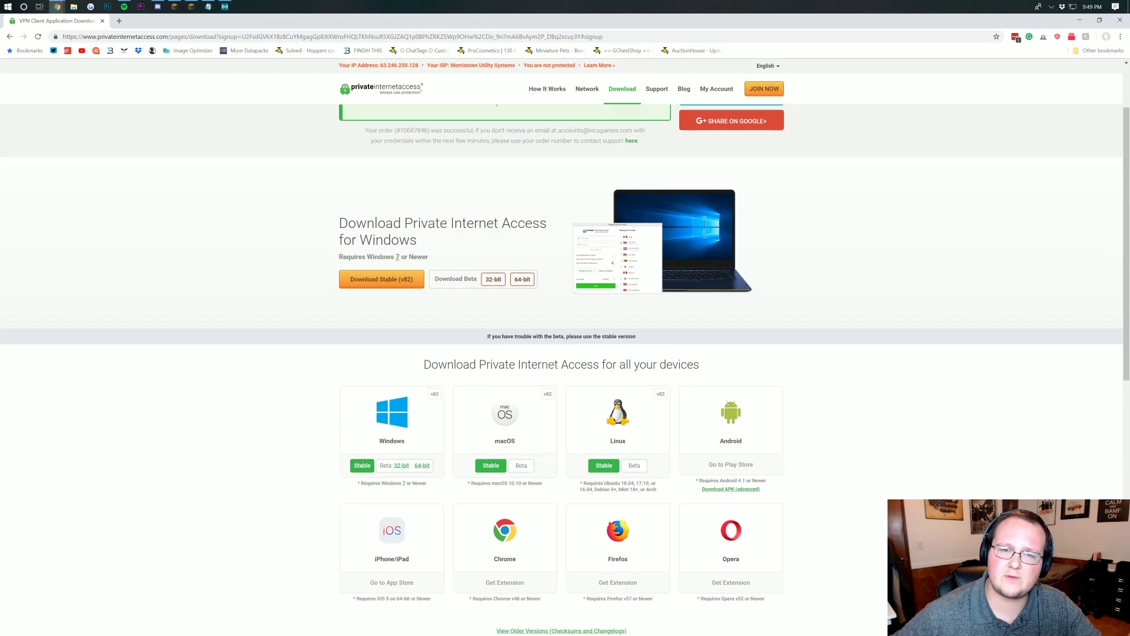
pyautogui.scroll(-4, 465, 217)
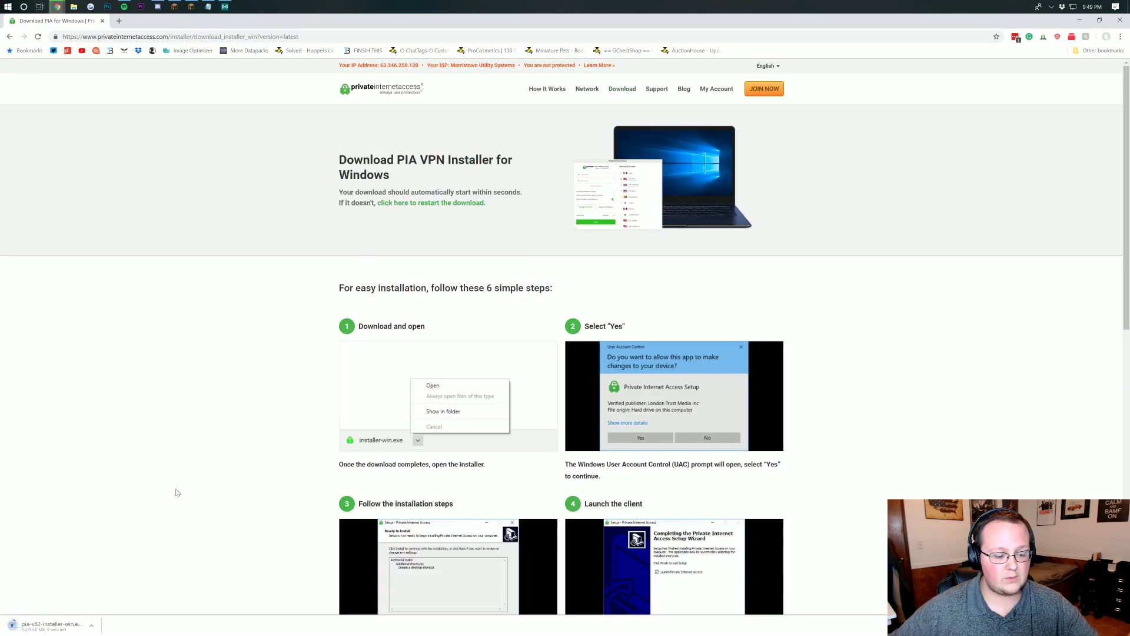
# Step: Open the downloaded stable v82 PIA installer from Chrome's download bar
pyautogui.scroll(-3, 805, 208)
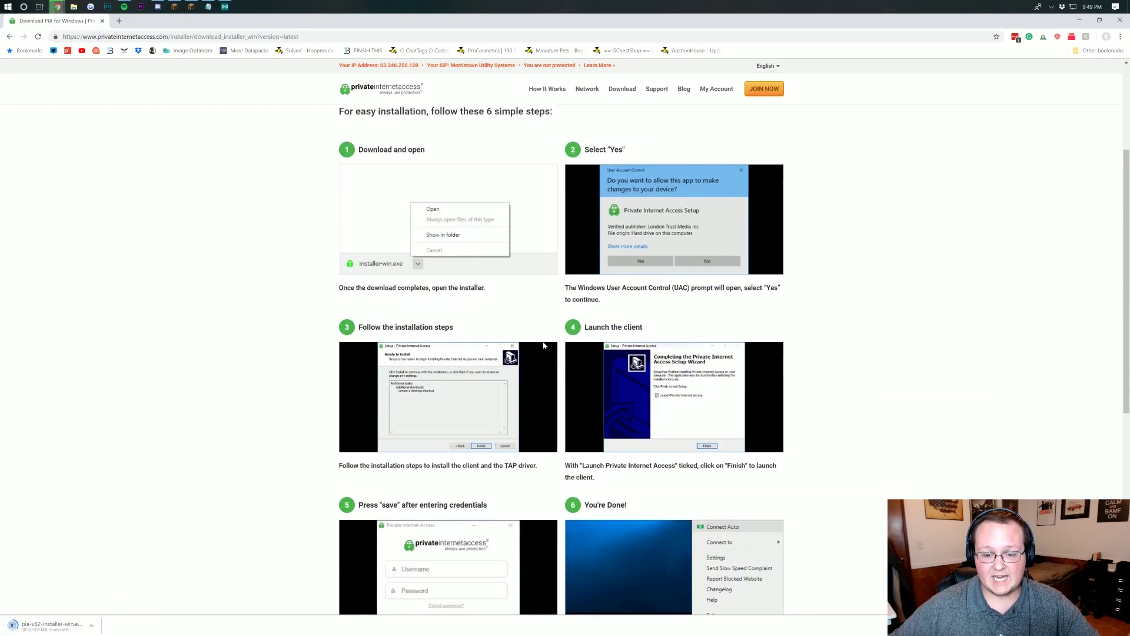
pyautogui.scroll(-7, 532, 284)
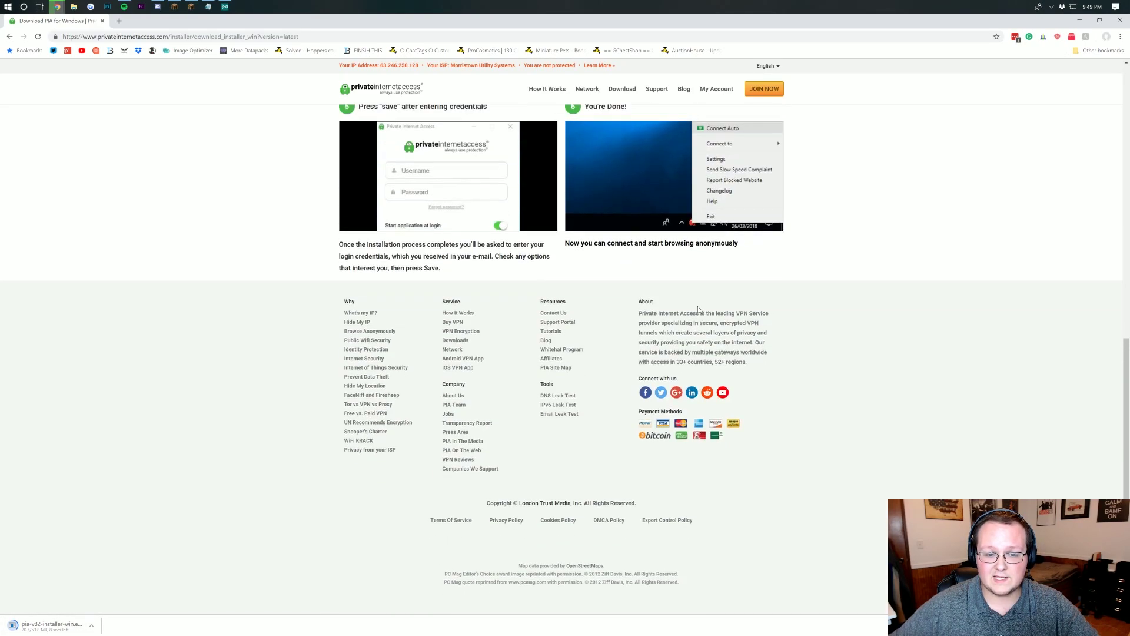
pyautogui.scroll(5, 682, 342)
pyautogui.scroll(5, 682, 341)
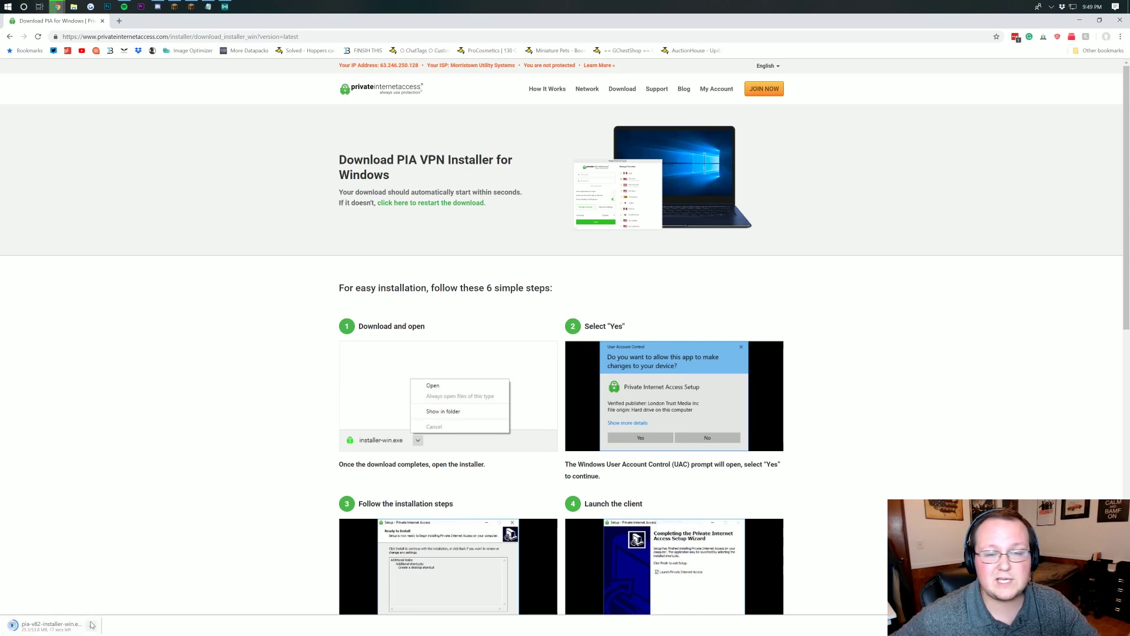
pyautogui.click(52, 626)
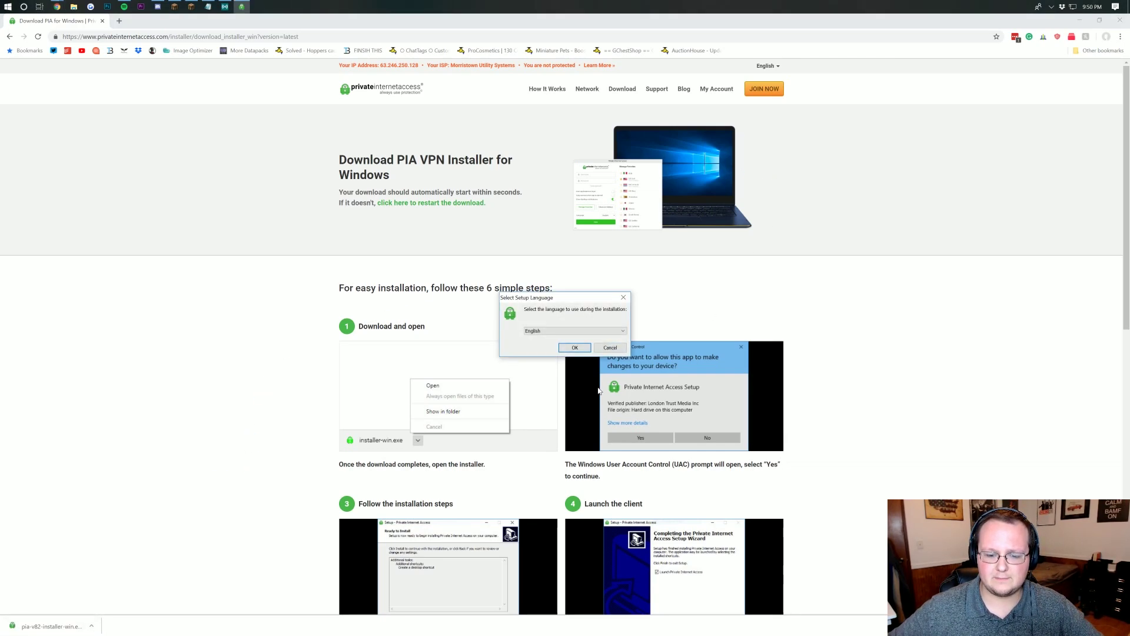
# Step: Minimise Chrome, reposition the PIA installer icon, and open the Downloads folder from Start
pyautogui.click(1080, 20)
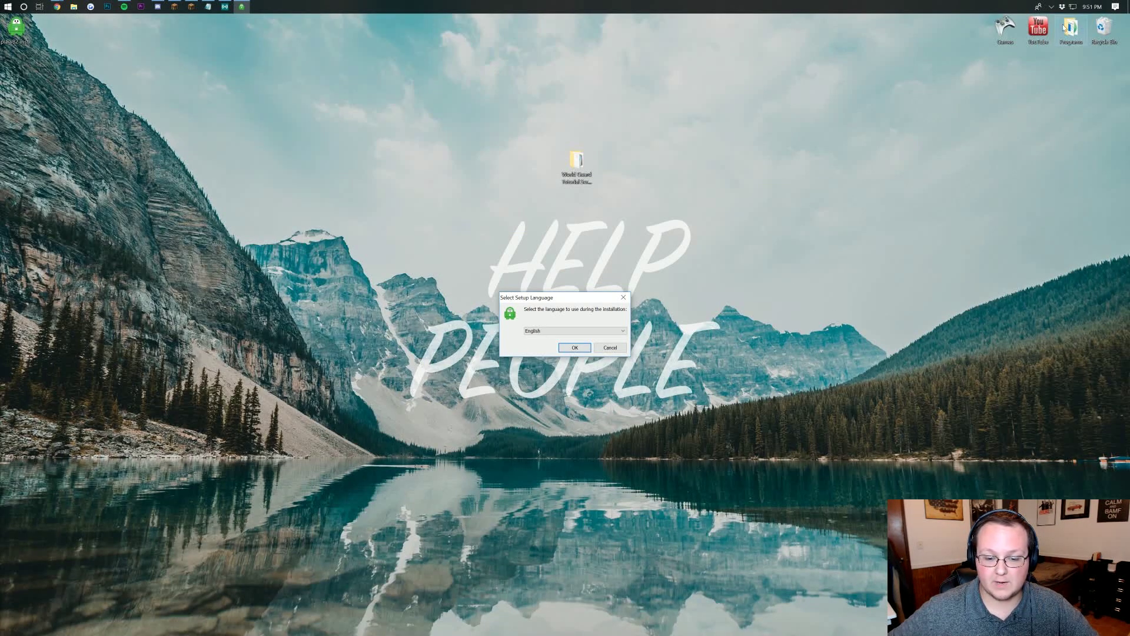
pyautogui.moveTo(18, 27); pyautogui.dragTo(362, 112)
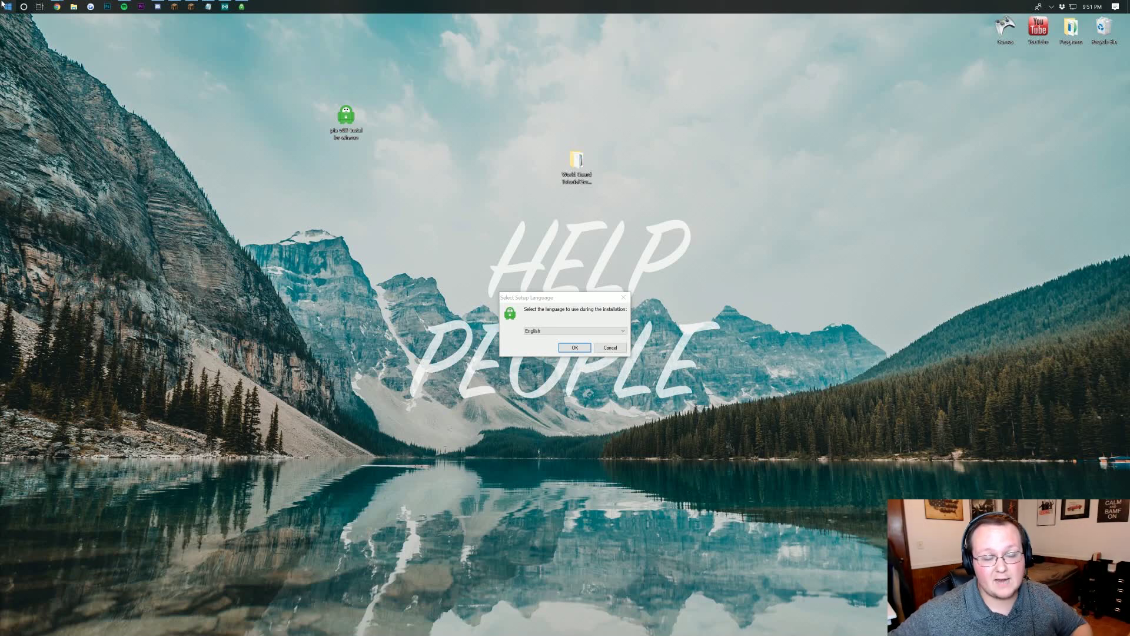
pyautogui.click(5, 6)
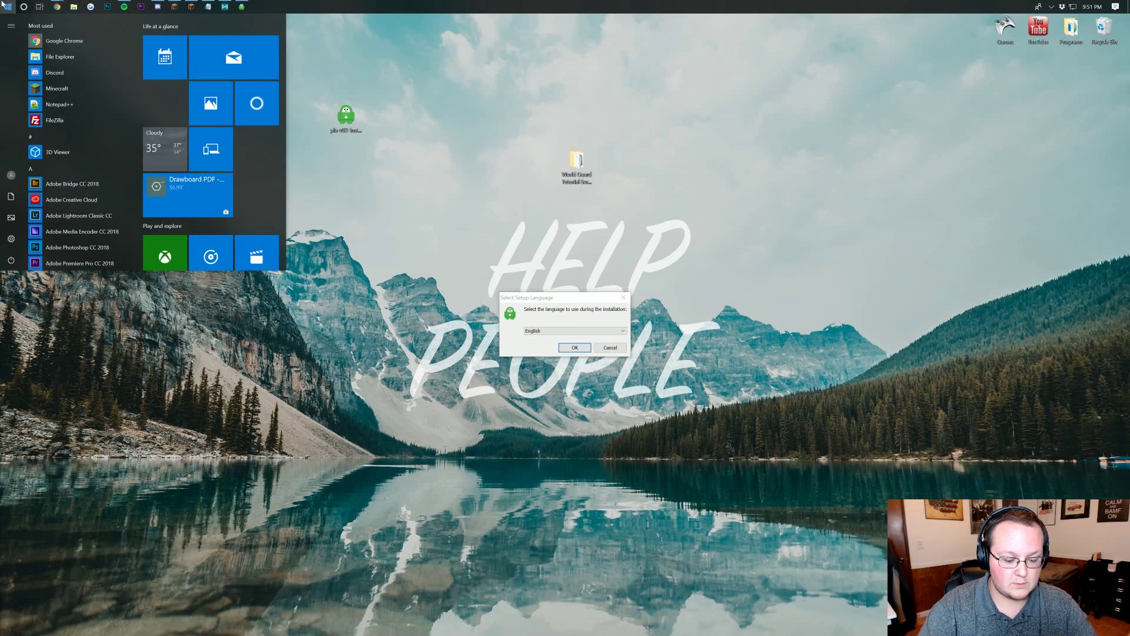
pyautogui.write('downloads')
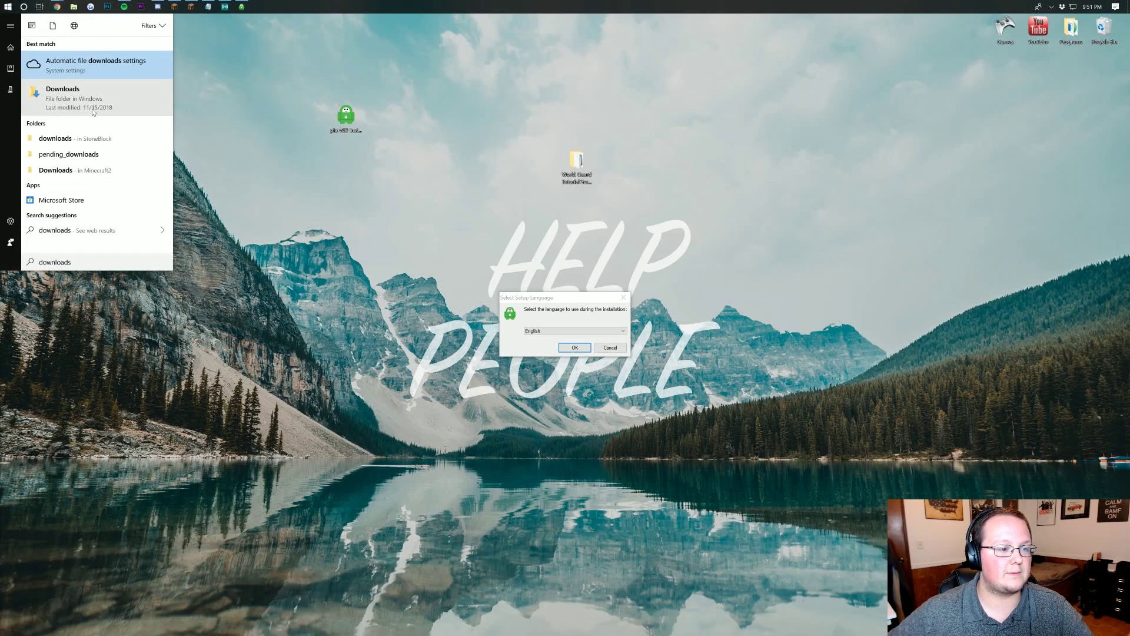
pyautogui.click(93, 111)
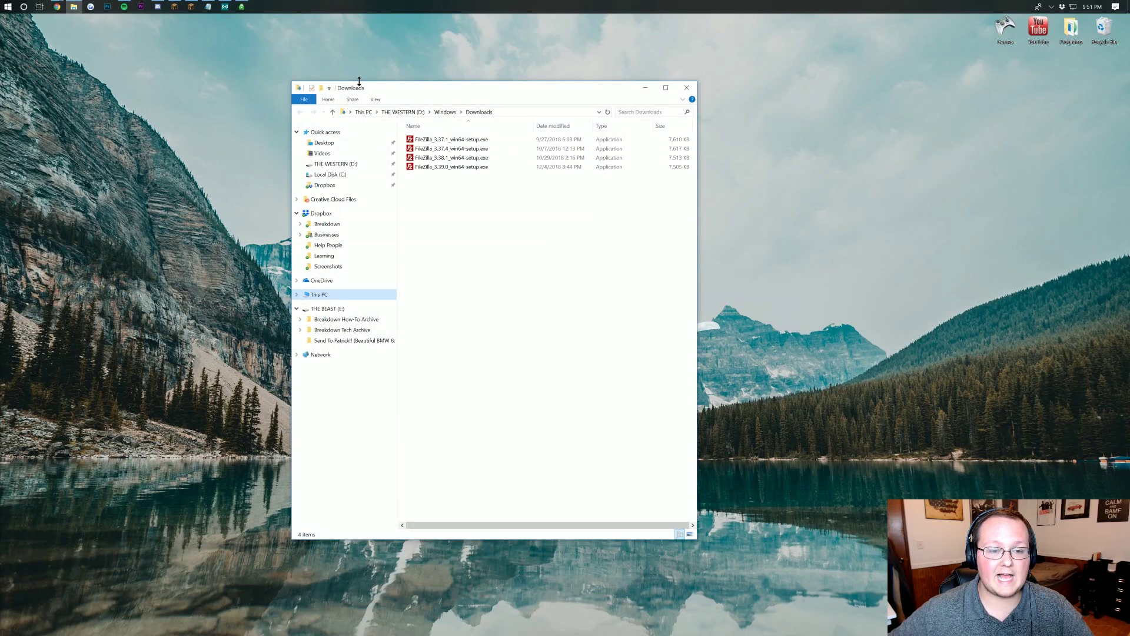
# Step: Try moving the installer into Downloads, close that window, and reposition the language prompt
pyautogui.moveTo(359, 81); pyautogui.dragTo(377, 221)
pyautogui.moveTo(346, 115)
pyautogui.mouseDown()
pyautogui.moveTo(412, 172)
pyautogui.moveTo(486, 372)
pyautogui.moveTo(344, 115)
pyautogui.mouseUp()
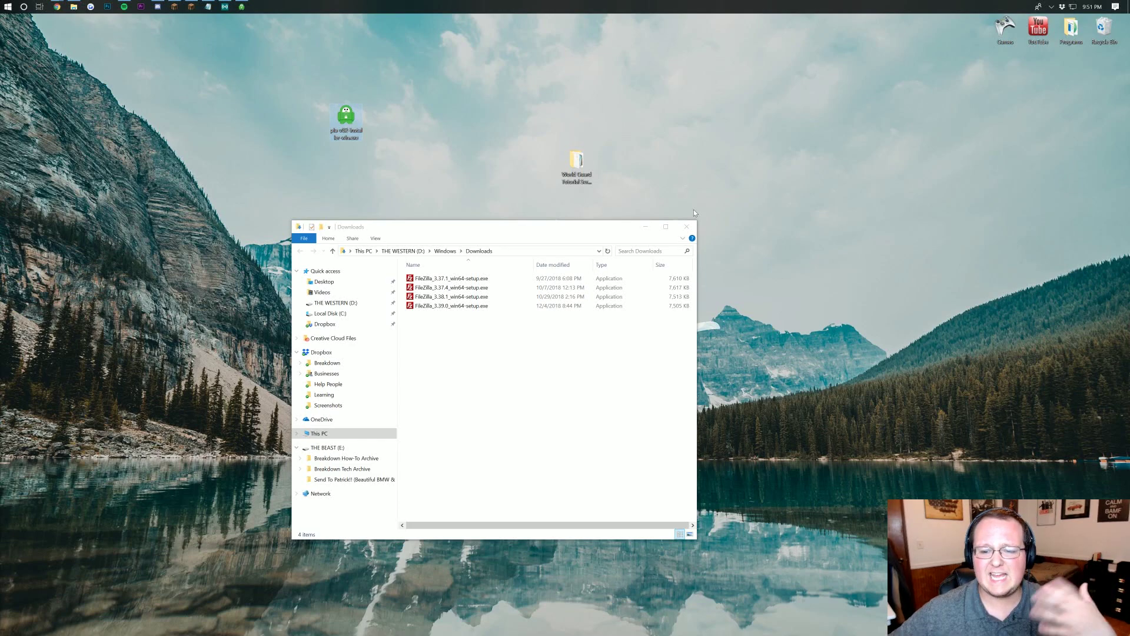
pyautogui.click(686, 227)
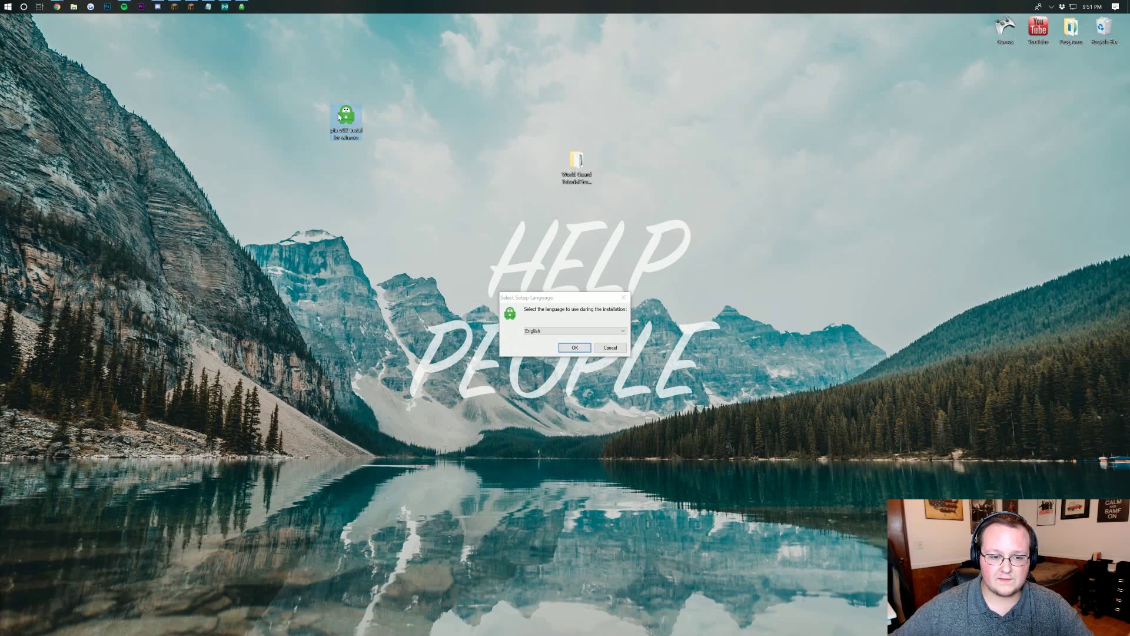
pyautogui.click(525, 299)
pyautogui.moveTo(526, 298); pyautogui.dragTo(491, 178)
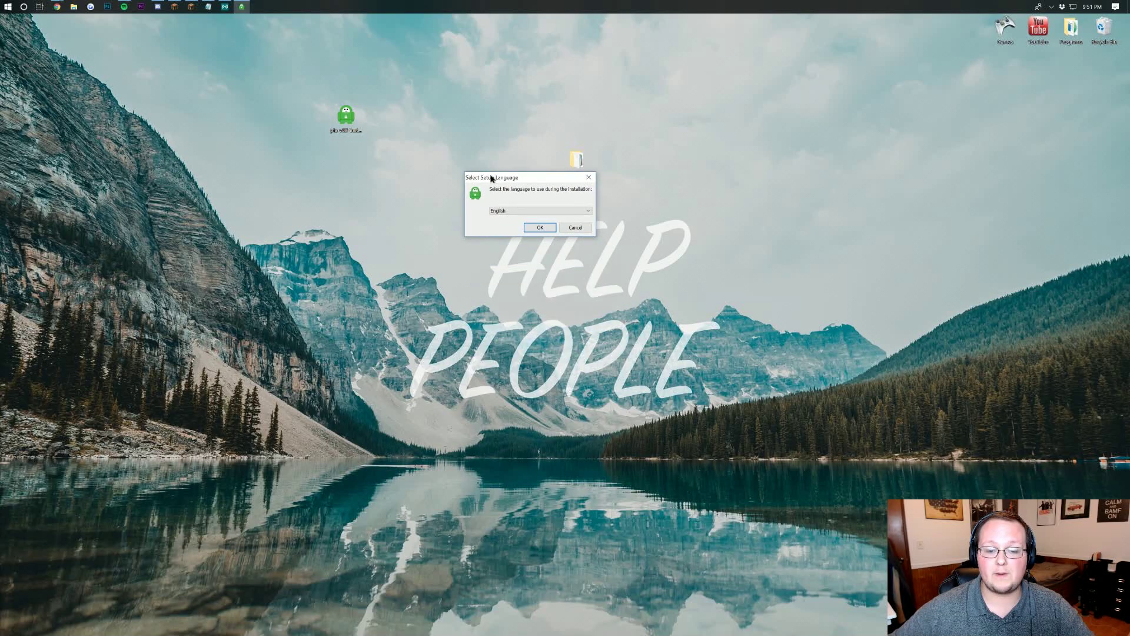
# Step: Accept English, keep the desktop shortcut, start installing PIA, and return to Chrome
pyautogui.click(534, 229)
pyautogui.moveTo(534, 253); pyautogui.dragTo(533, 167)
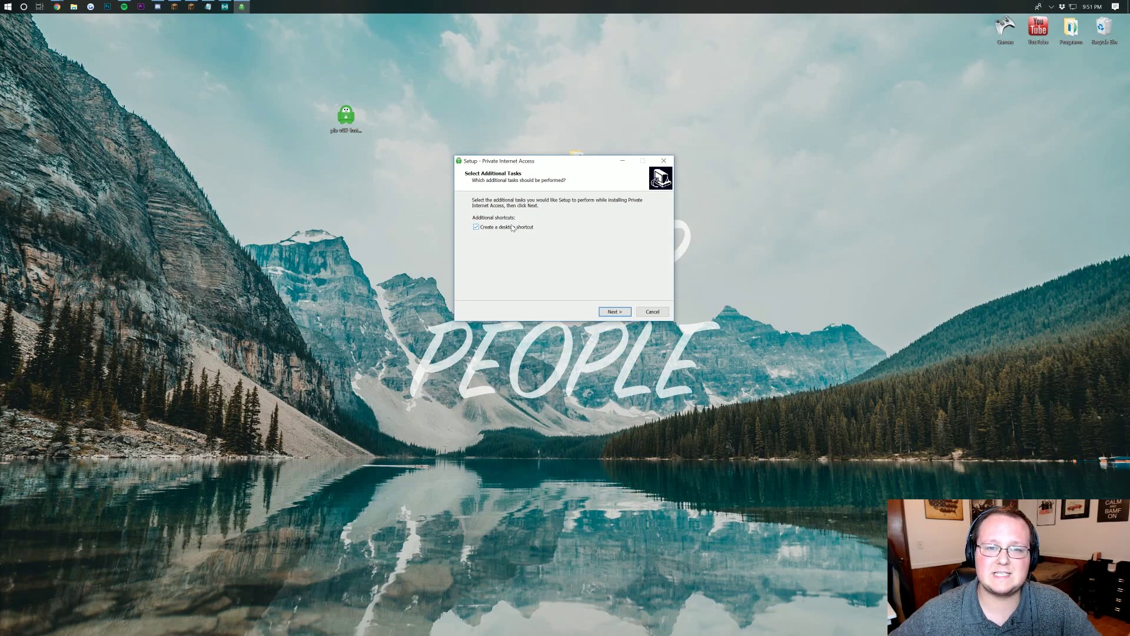
pyautogui.click(618, 313)
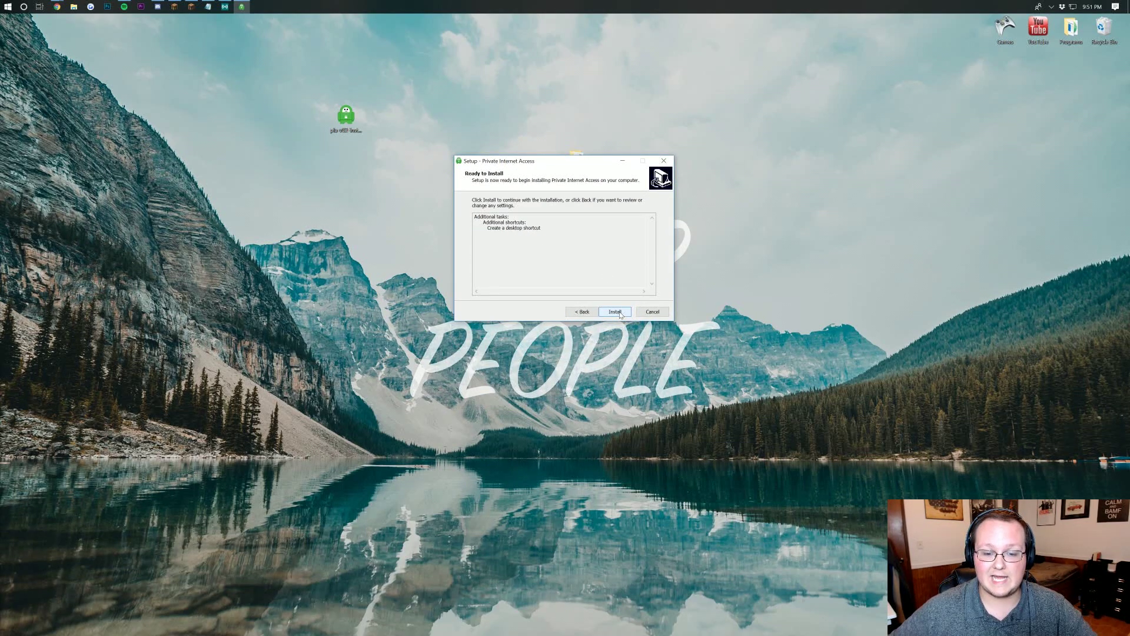
pyautogui.click(619, 314)
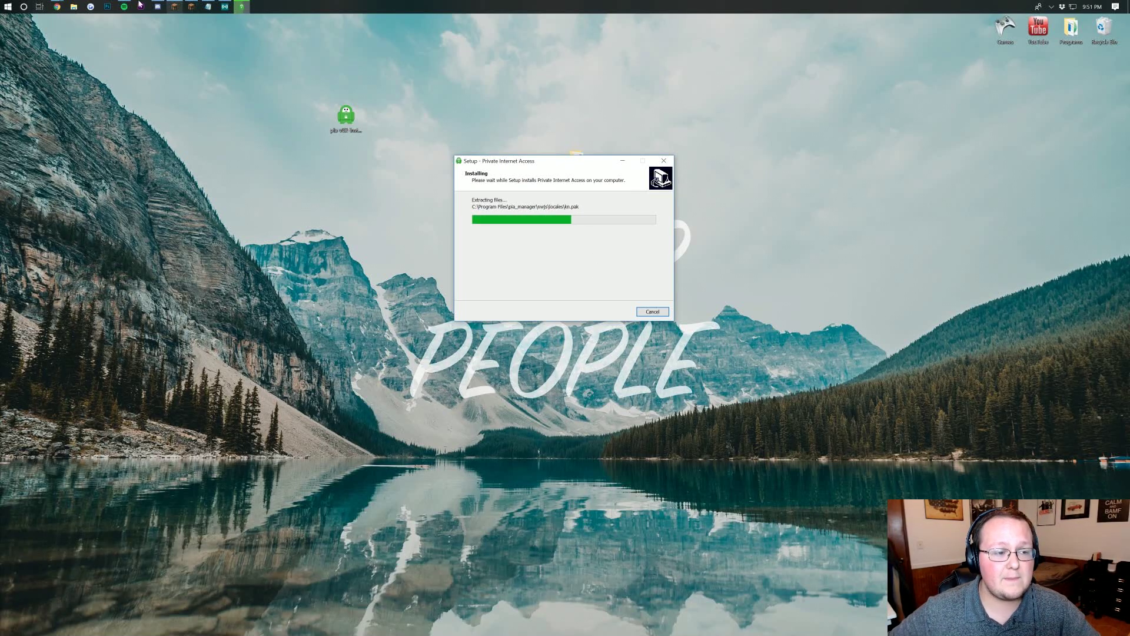
pyautogui.moveTo(57, 6)
pyautogui.click(150, 44)
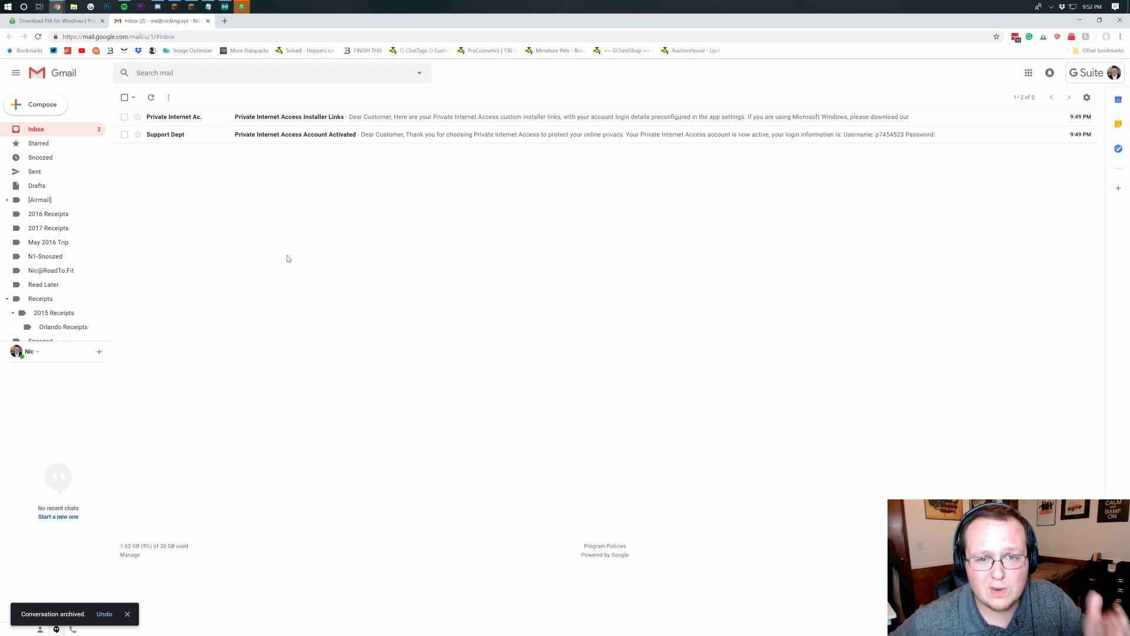
# Step: Read the PIA Installer Links email, then go back to the inbox
pyautogui.click(320, 116)
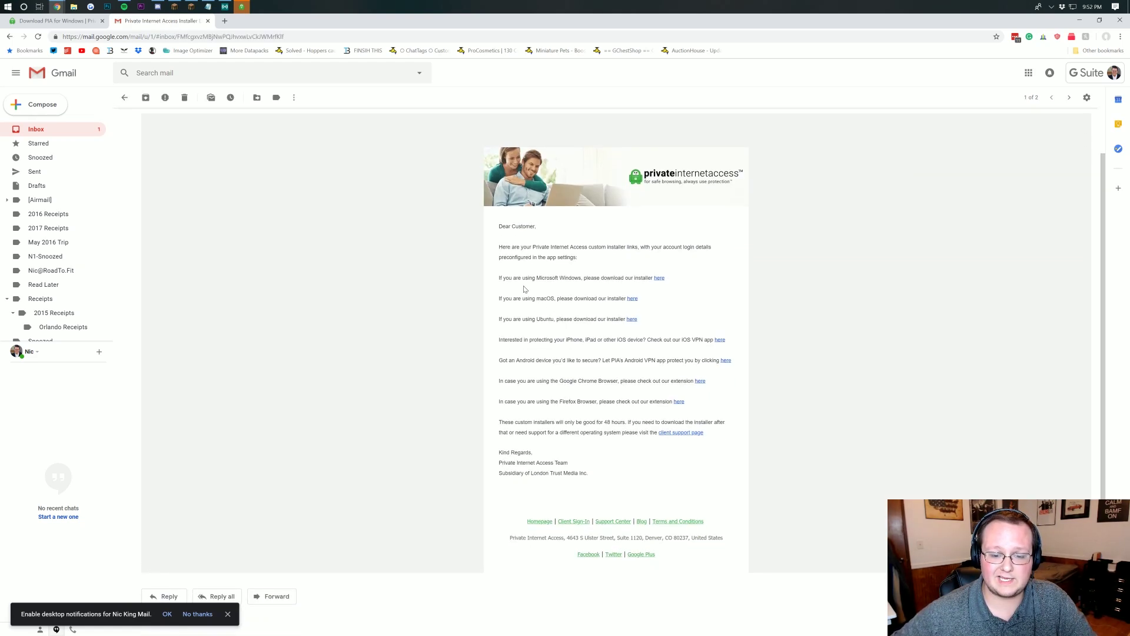
pyautogui.moveTo(525, 288); pyautogui.dragTo(488, 127)
pyautogui.click(547, 297)
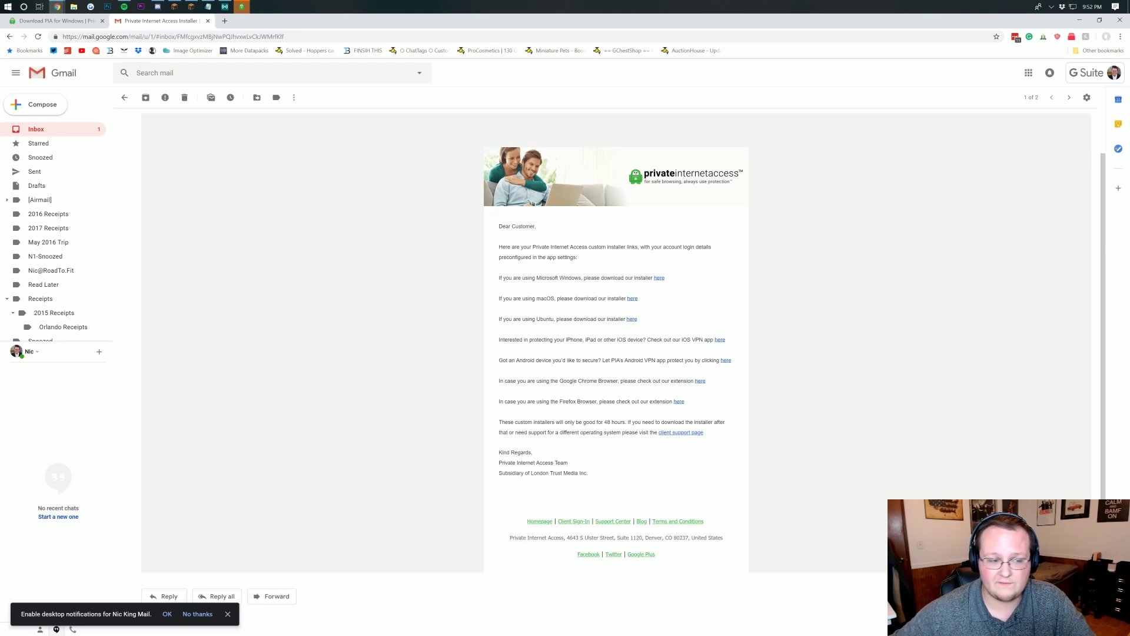
pyautogui.click(124, 98)
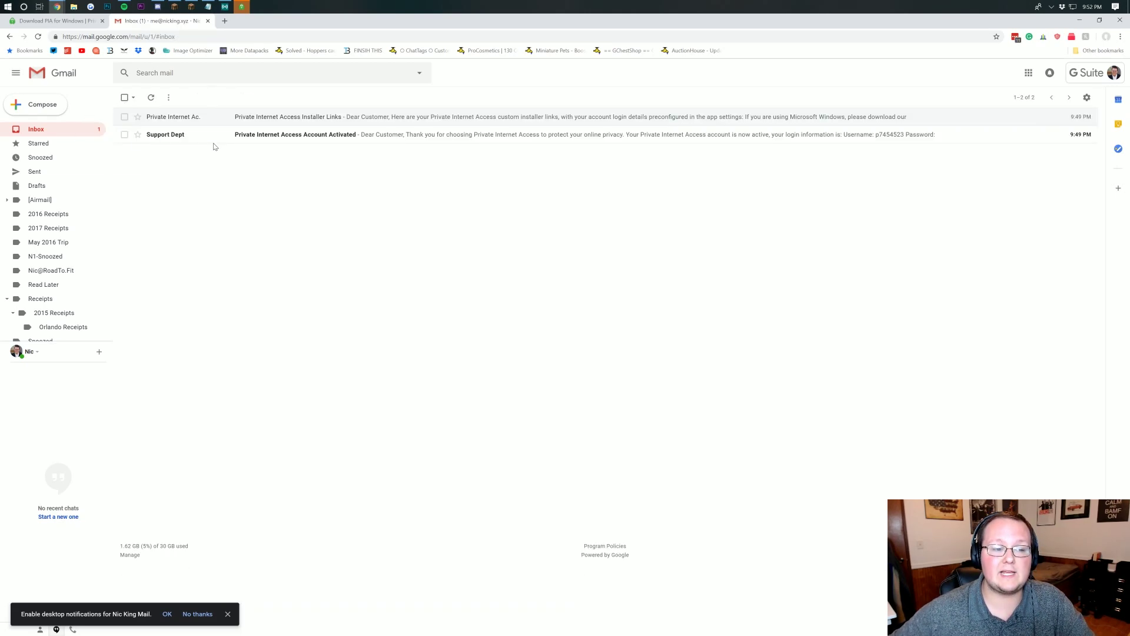
# Step: Open the Account Activated email and highlight its username and password lines
pyautogui.click(300, 135)
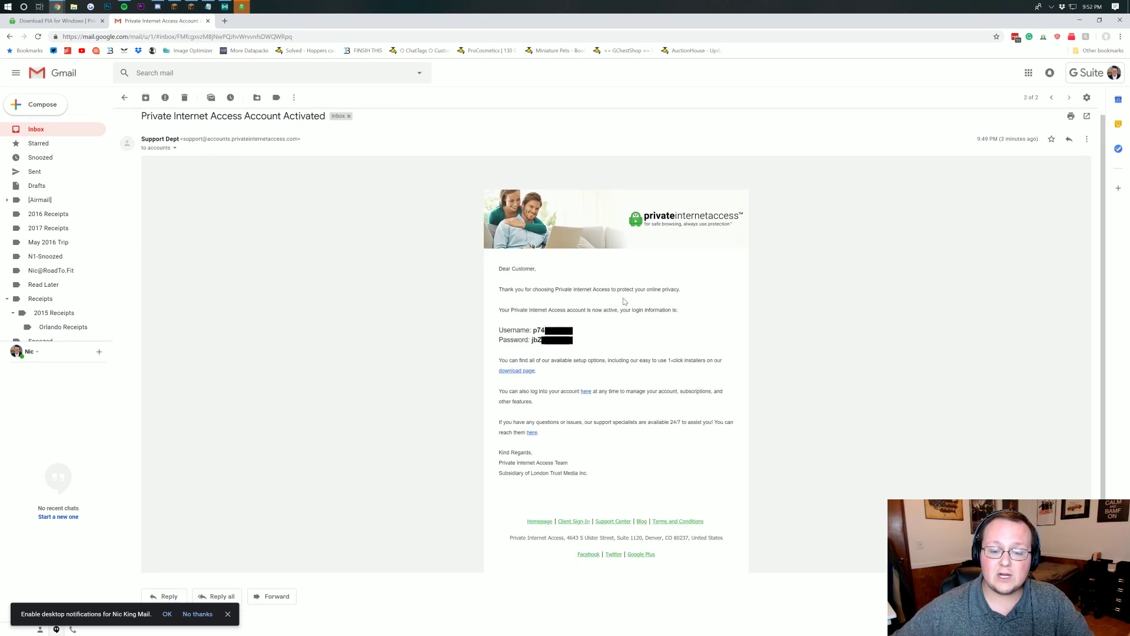
pyautogui.moveTo(577, 329); pyautogui.dragTo(499, 329)
pyautogui.click(590, 330)
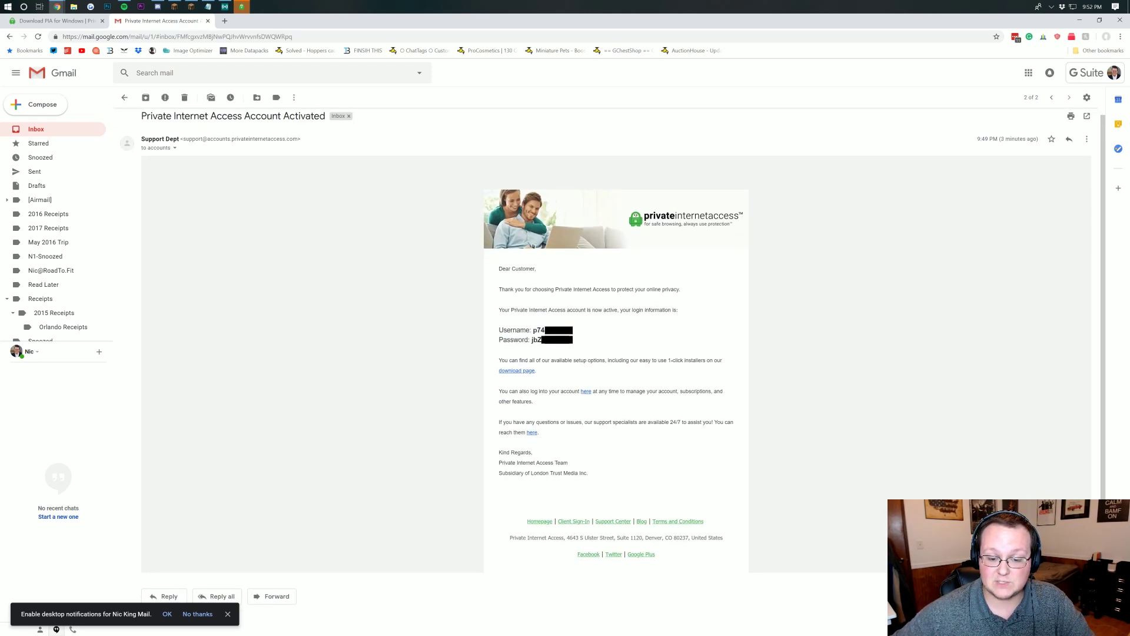
pyautogui.moveTo(568, 329); pyautogui.dragTo(498, 340)
pyautogui.click(583, 340)
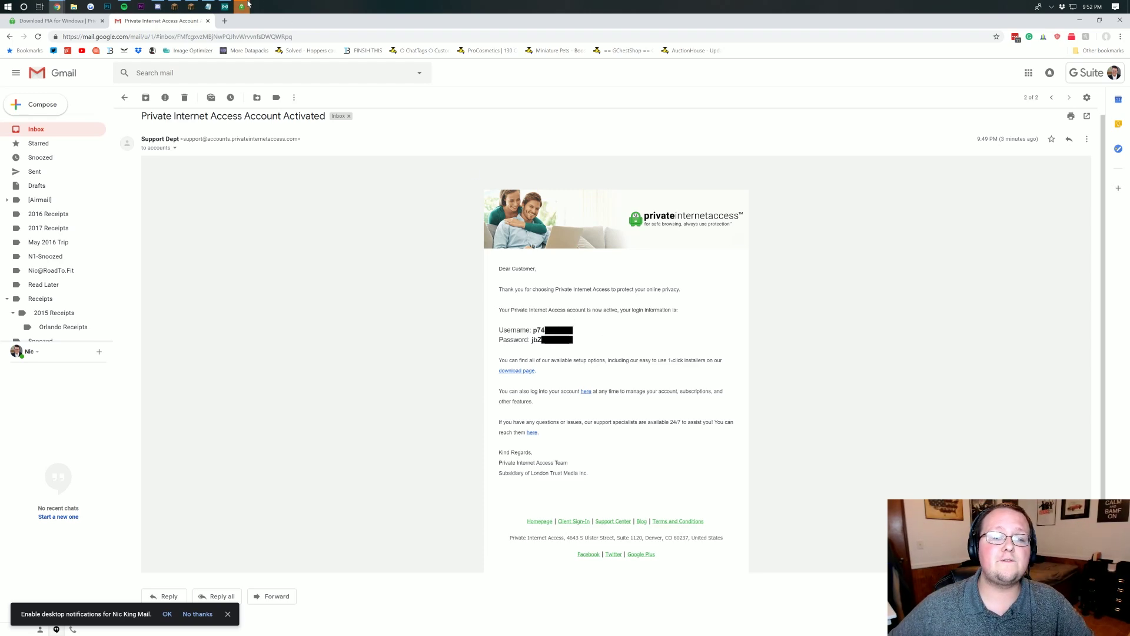
# Step: Finish the setup wizard with Launch checked, then close the changelog window
pyautogui.moveTo(248, 3)
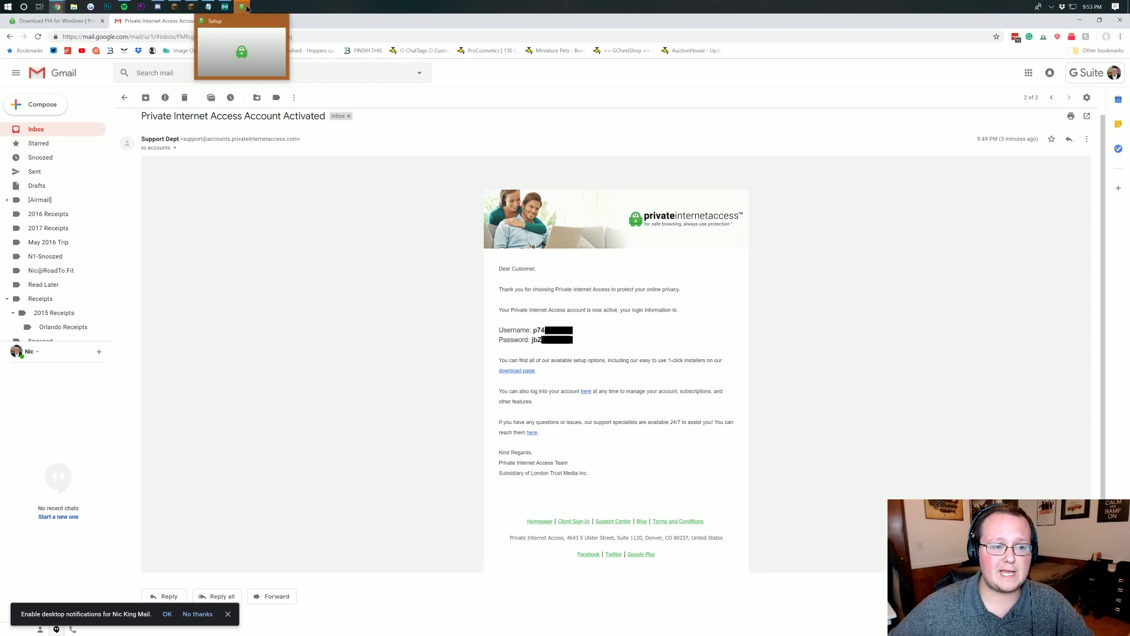
pyautogui.click(247, 7)
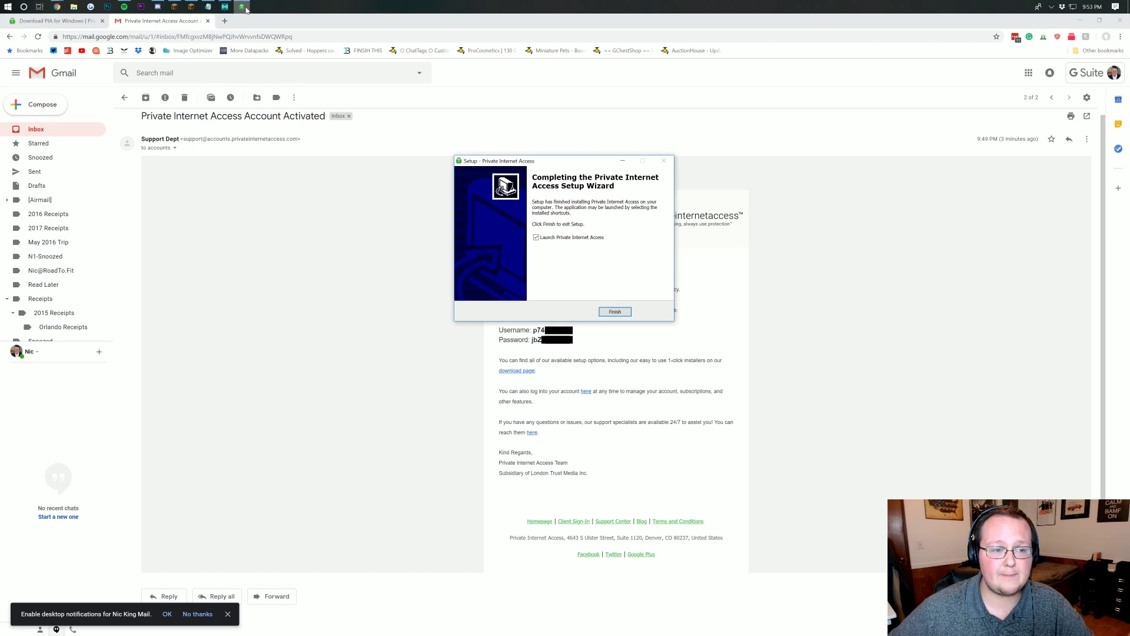
pyautogui.click(614, 312)
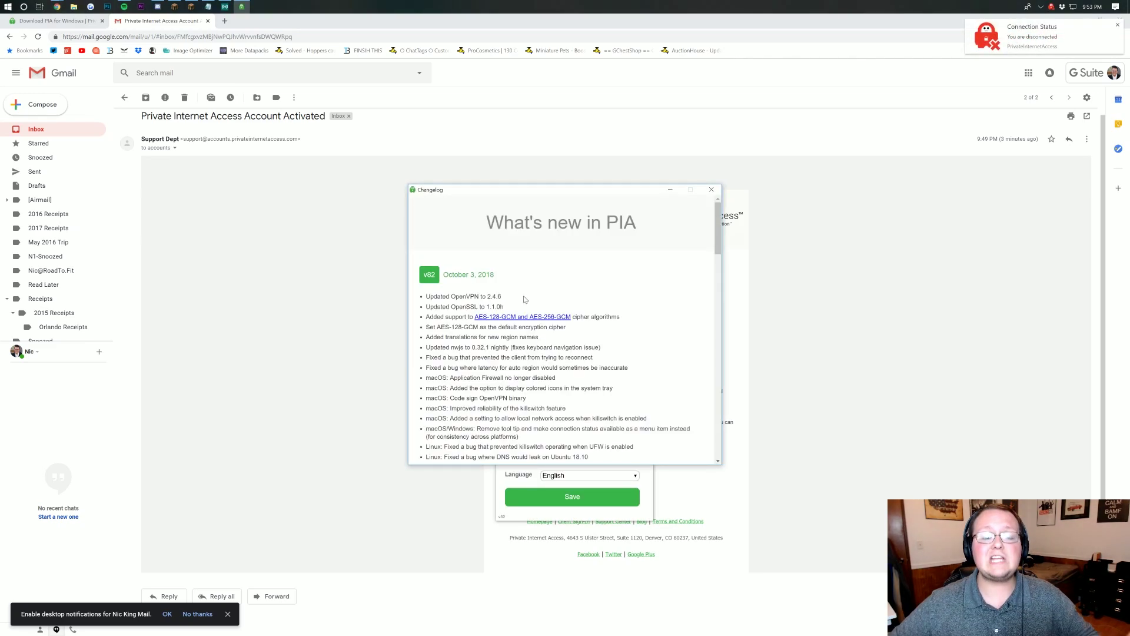
pyautogui.scroll(-5, 512, 309)
pyautogui.scroll(6, 527, 317)
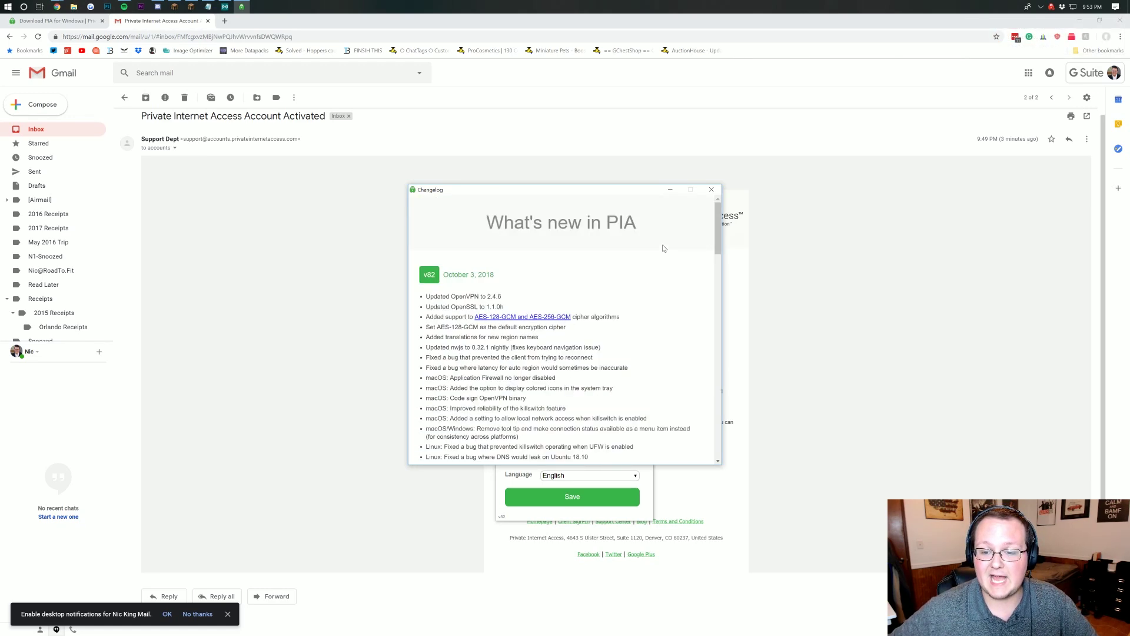
pyautogui.click(711, 189)
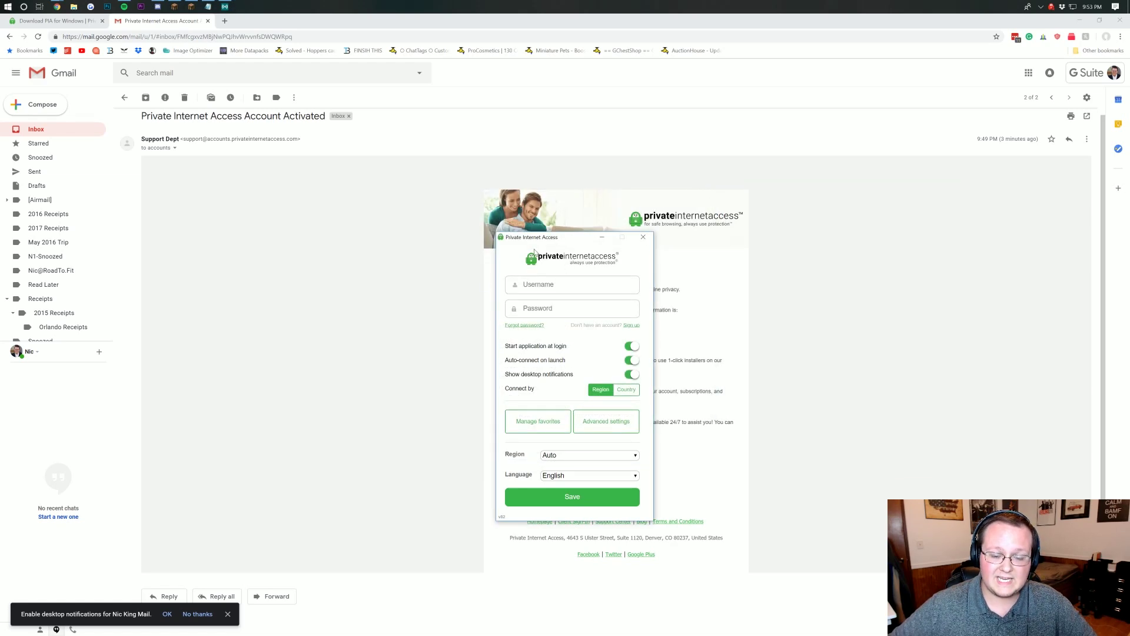
# Step: Enter the account username, paste the password, and toggle auto-connect on launch
pyautogui.moveTo(536, 242); pyautogui.dragTo(646, 207)
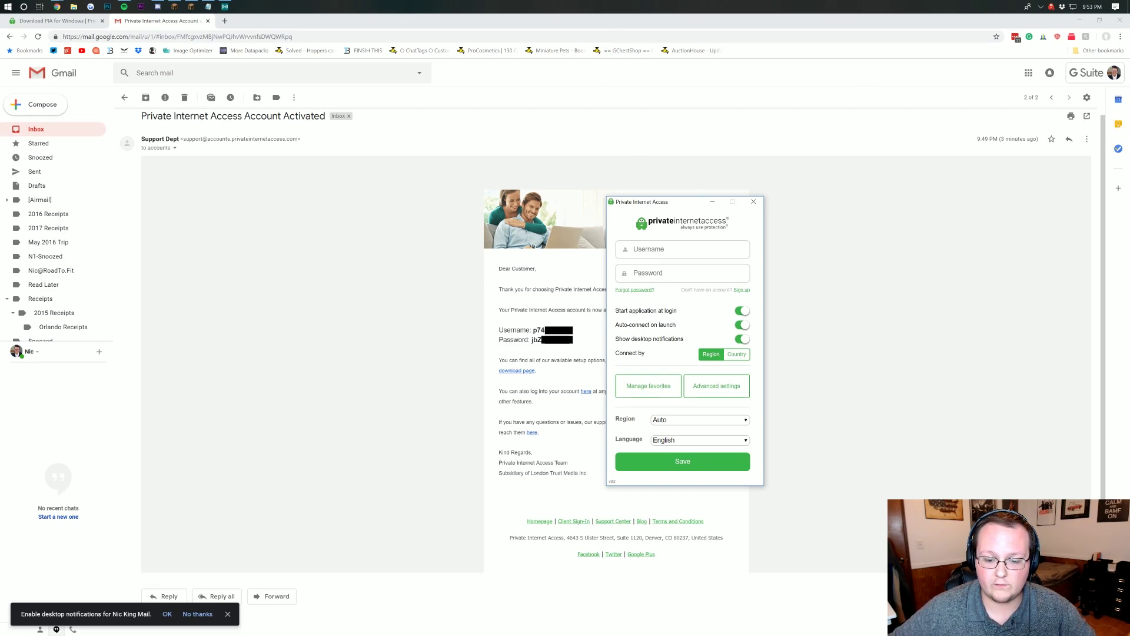
pyautogui.click(683, 249)
pyautogui.write('p74')
pyautogui.press('Tab')
pyautogui.hotkey('ctrl', 'v')
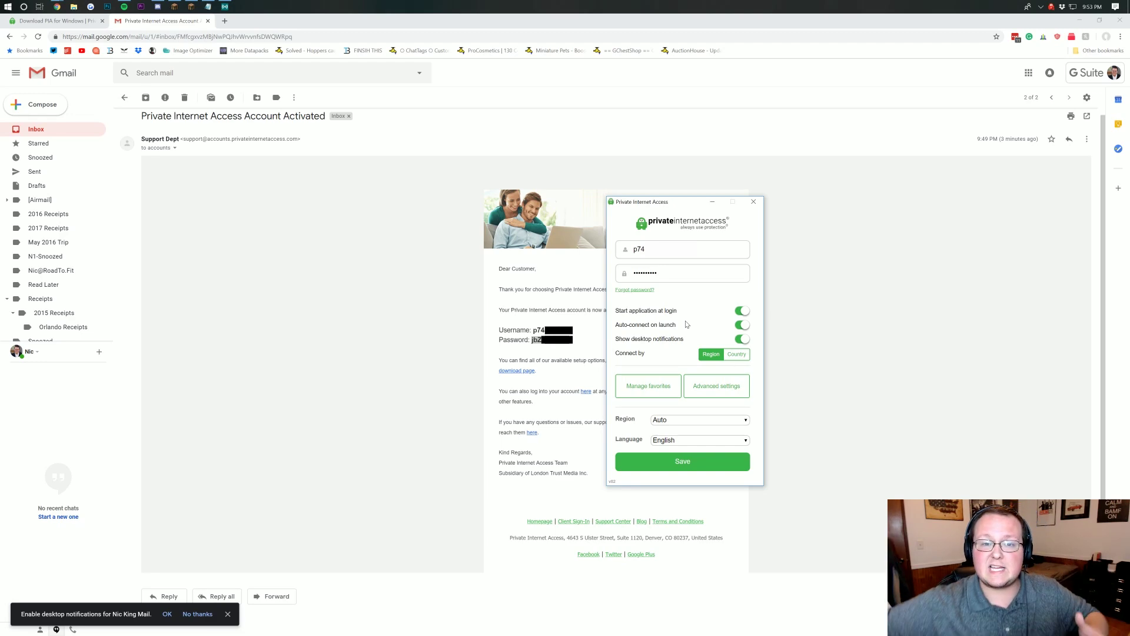
pyautogui.click(740, 325)
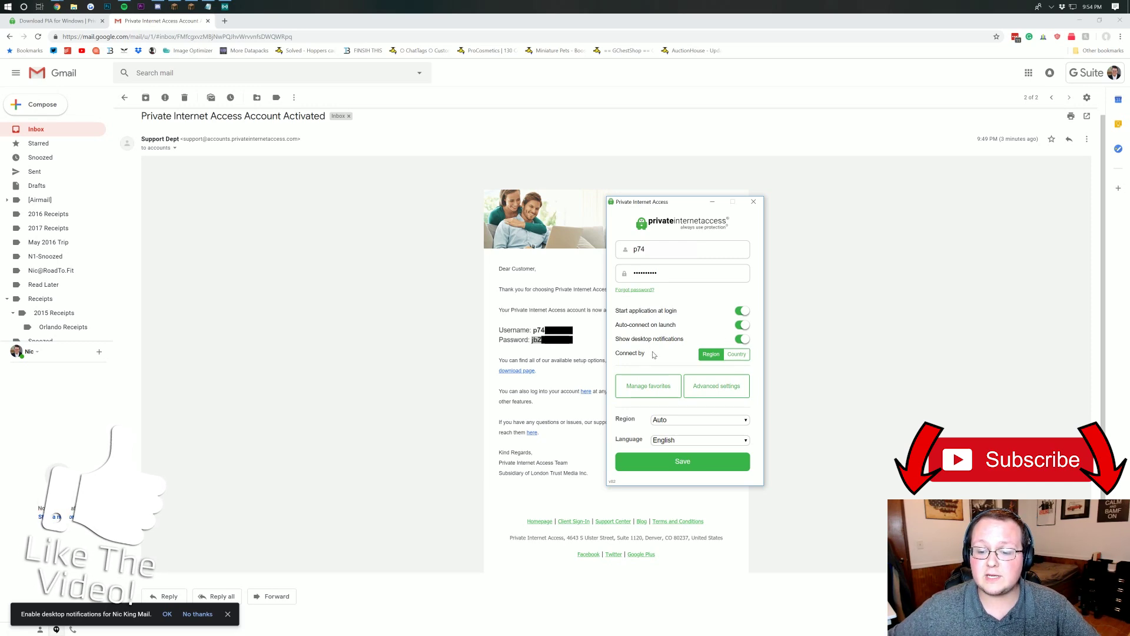
pyautogui.click(729, 357)
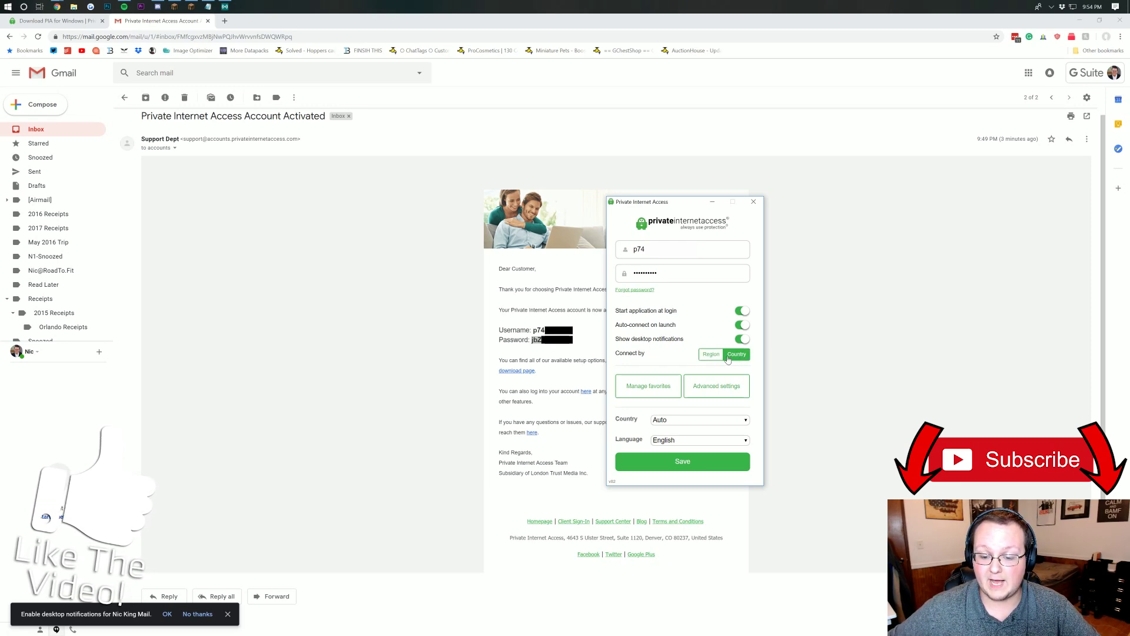
pyautogui.click(715, 357)
pyautogui.click(686, 420)
pyautogui.scroll(-10, 686, 448)
pyautogui.scroll(-2, 687, 449)
pyautogui.click(736, 354)
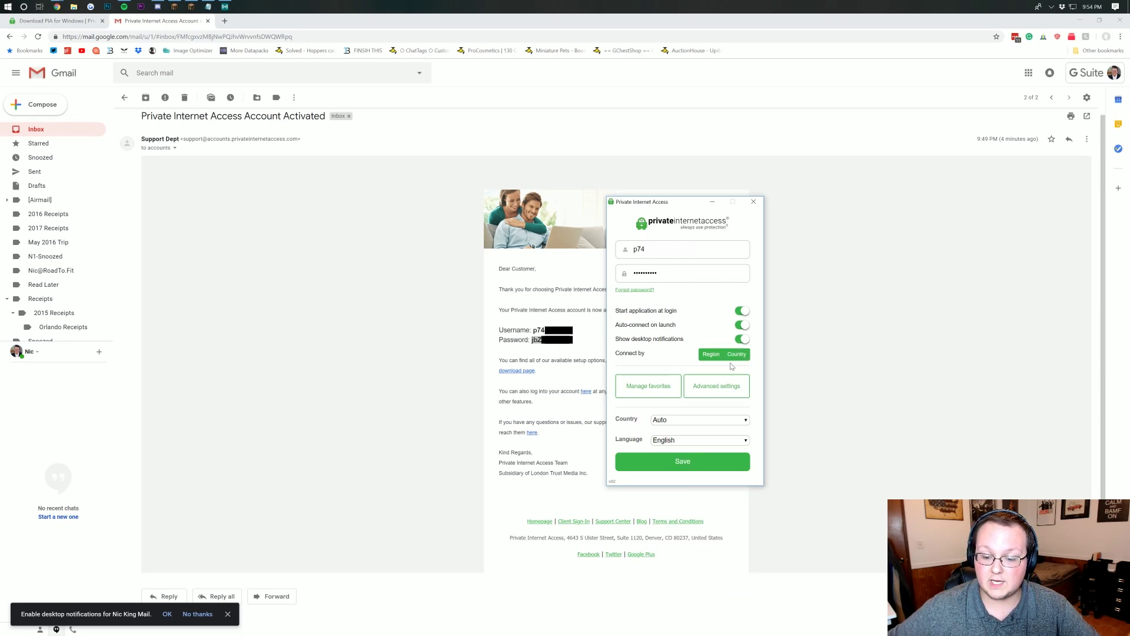
pyautogui.click(697, 421)
pyautogui.scroll(-5, 688, 468)
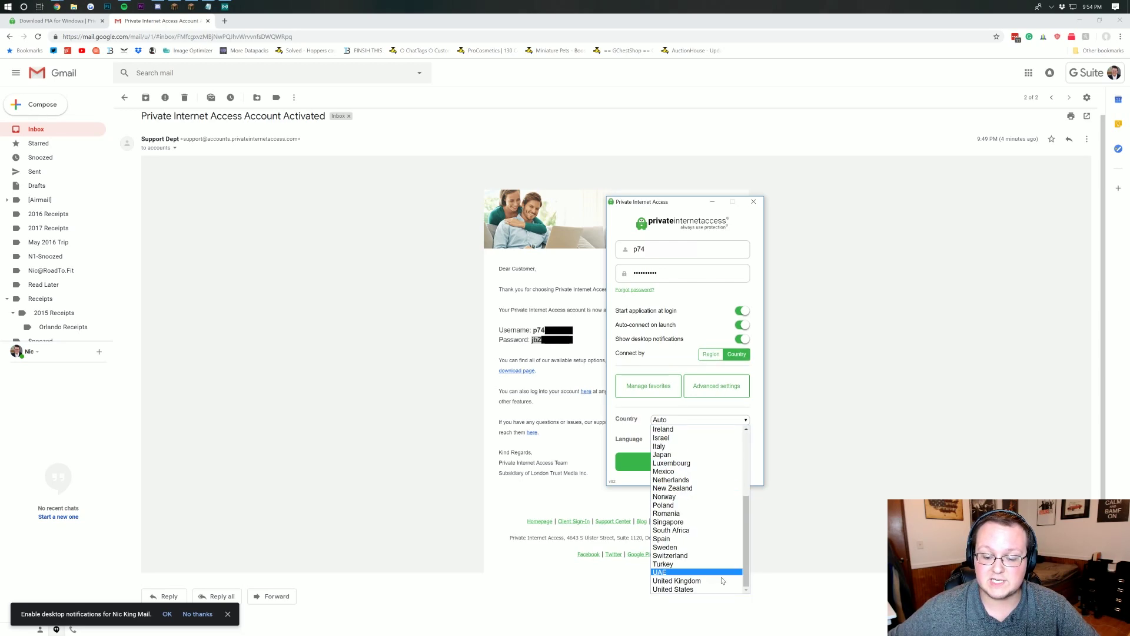
pyautogui.click(711, 354)
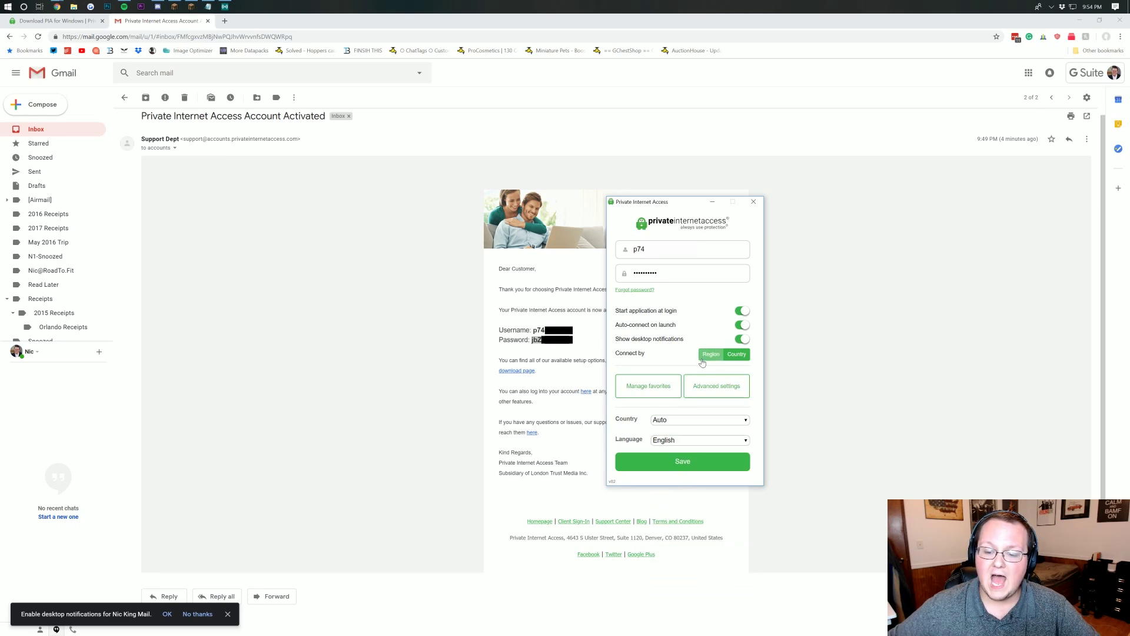
pyautogui.click(711, 353)
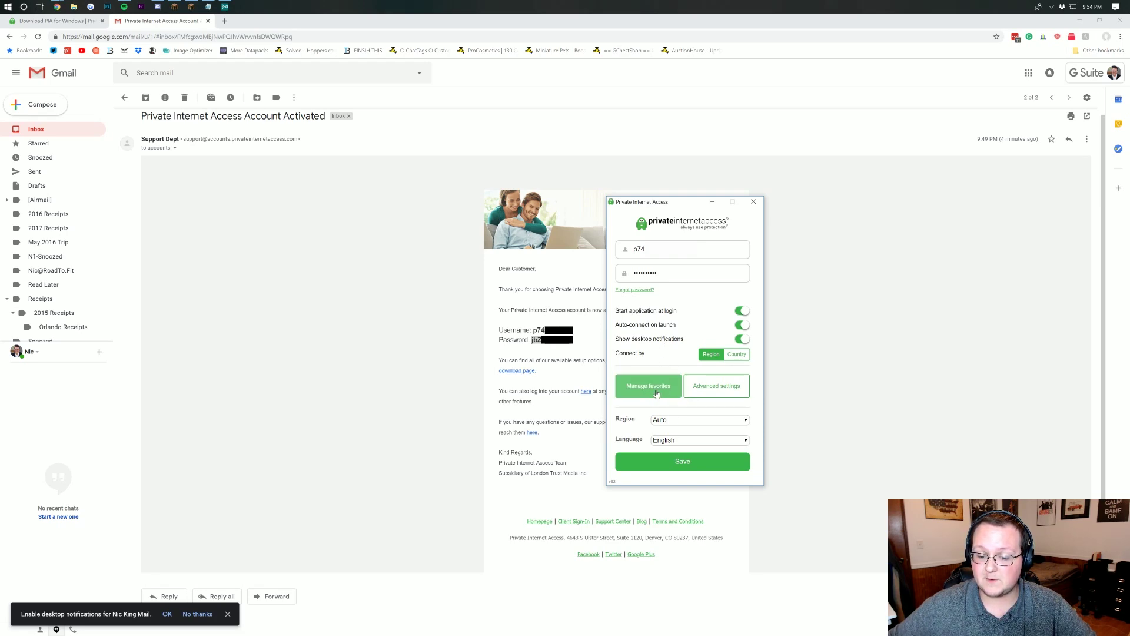
pyautogui.click(719, 390)
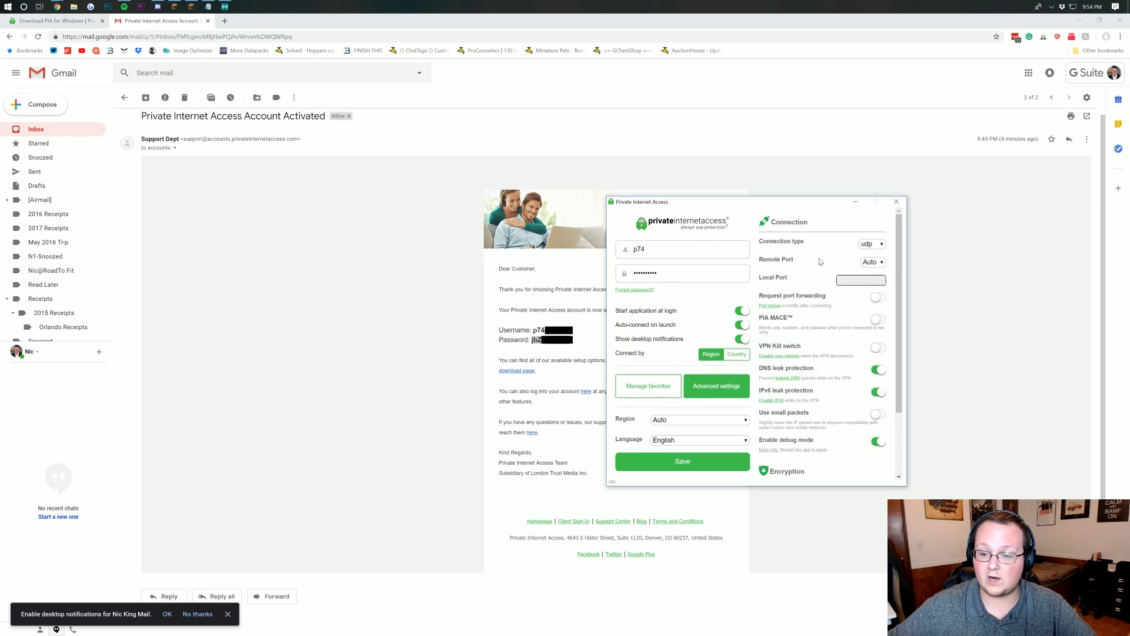
pyautogui.scroll(-3, 816, 312)
pyautogui.scroll(2, 819, 330)
pyautogui.scroll(-1, 827, 240)
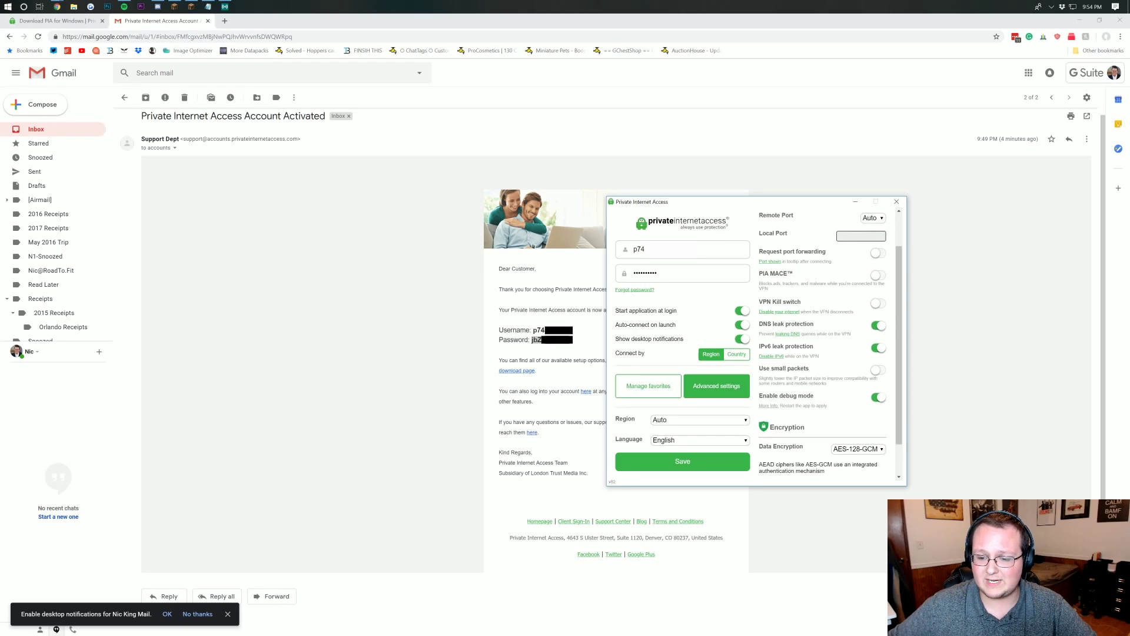
pyautogui.scroll(2, 812, 324)
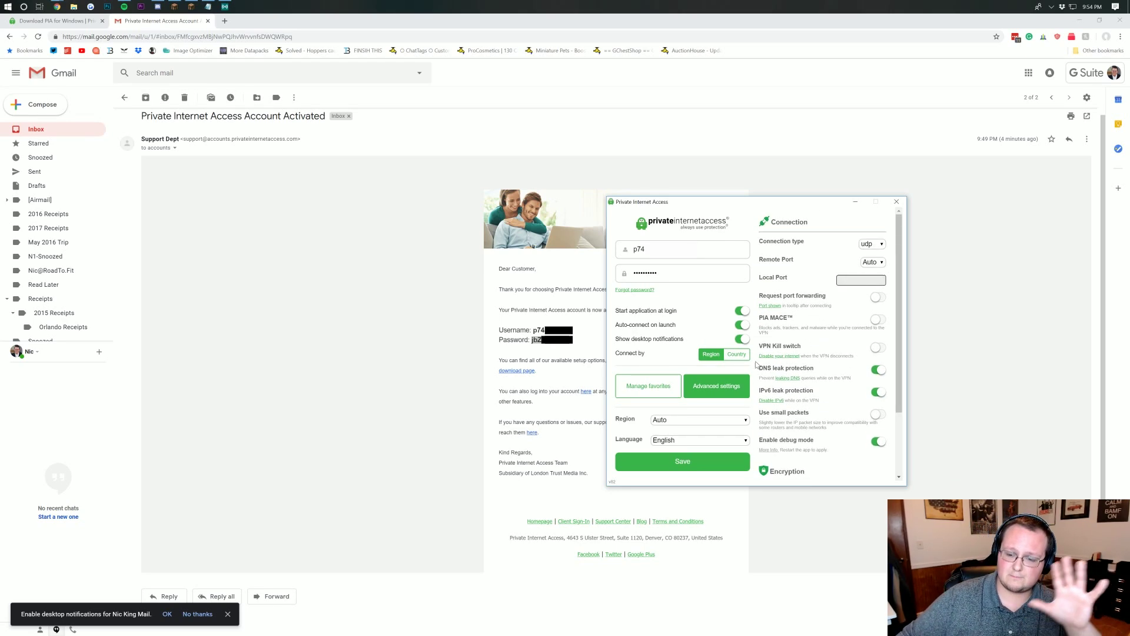
pyautogui.click(726, 384)
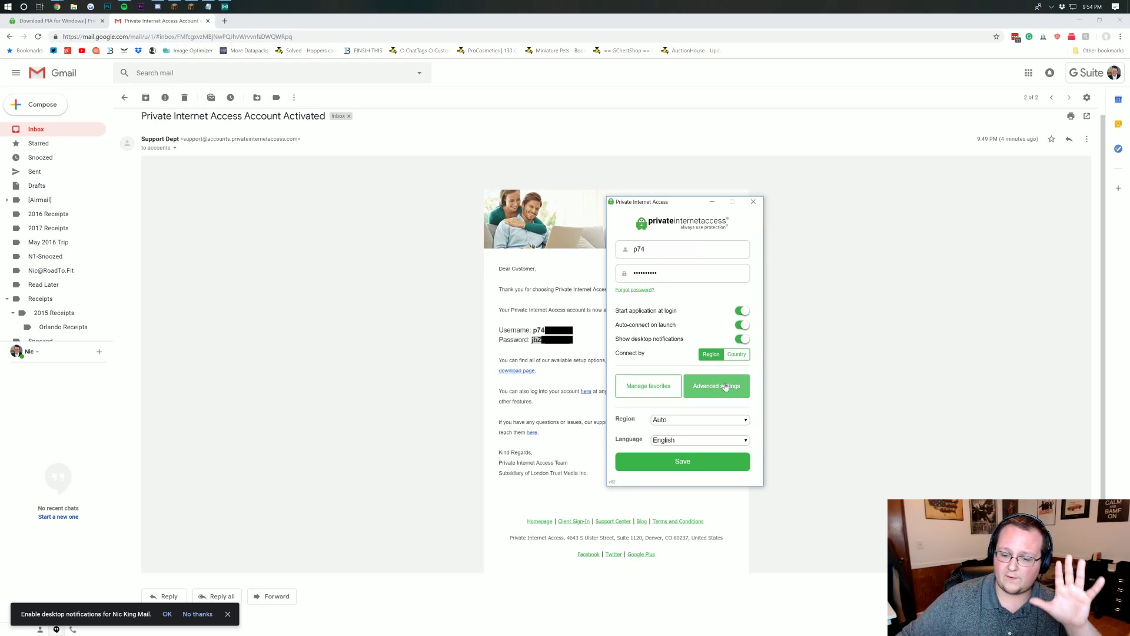
# Step: Try US East, then Australia Sydney, as the VPN region
pyautogui.click(699, 420)
pyautogui.scroll(-6, 689, 457)
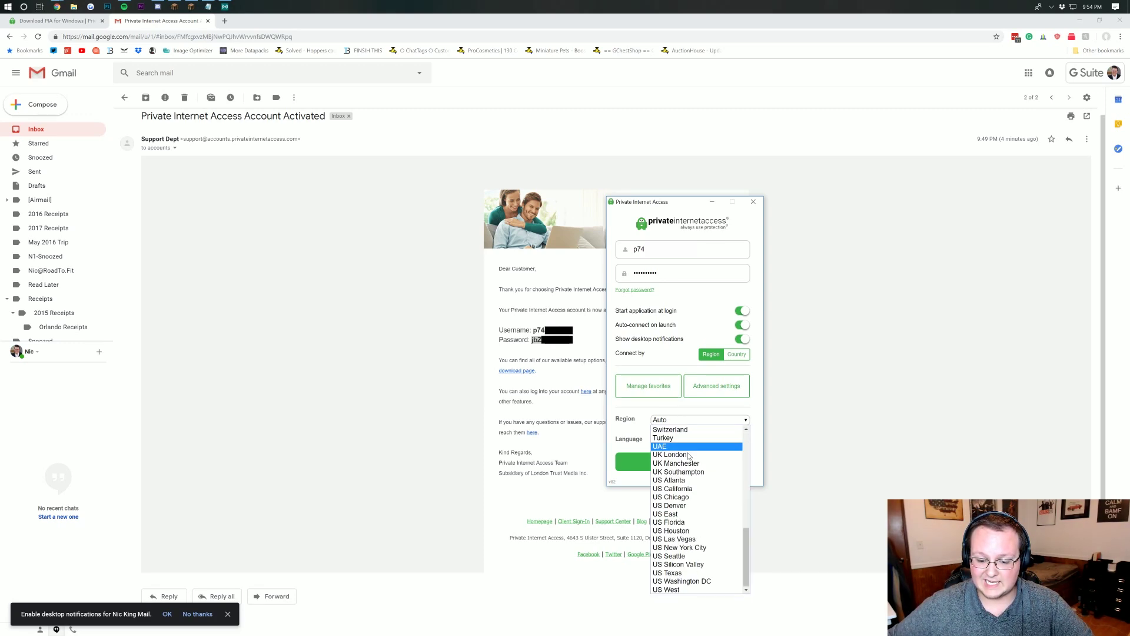
pyautogui.click(693, 515)
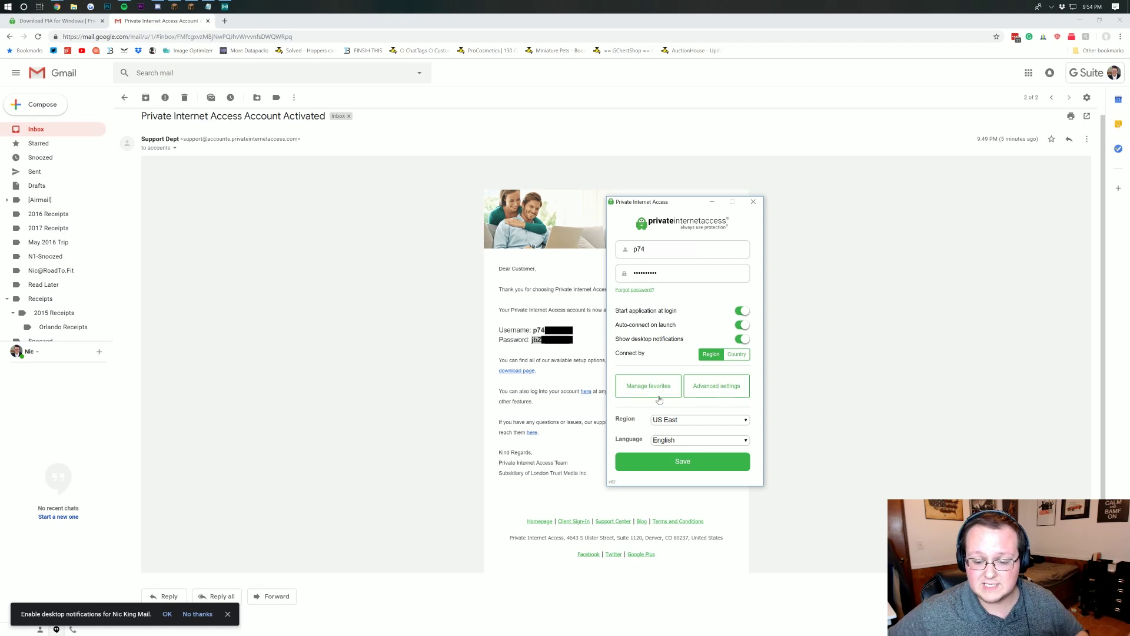
pyautogui.click(685, 419)
pyautogui.scroll(-2, 685, 546)
pyautogui.scroll(10, 698, 545)
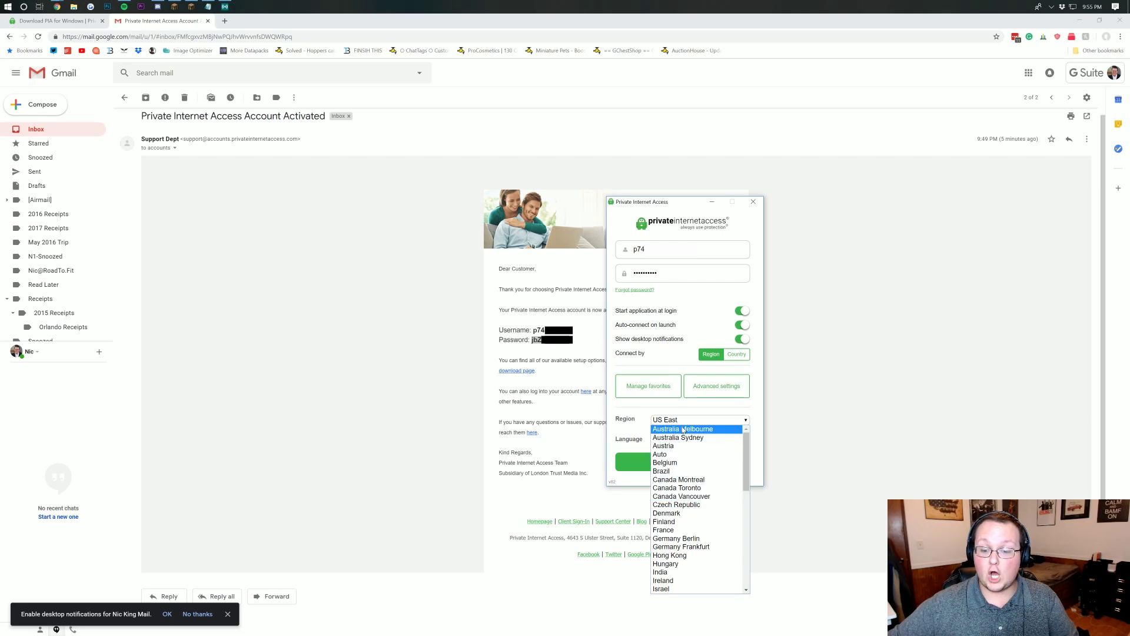
pyautogui.click(684, 438)
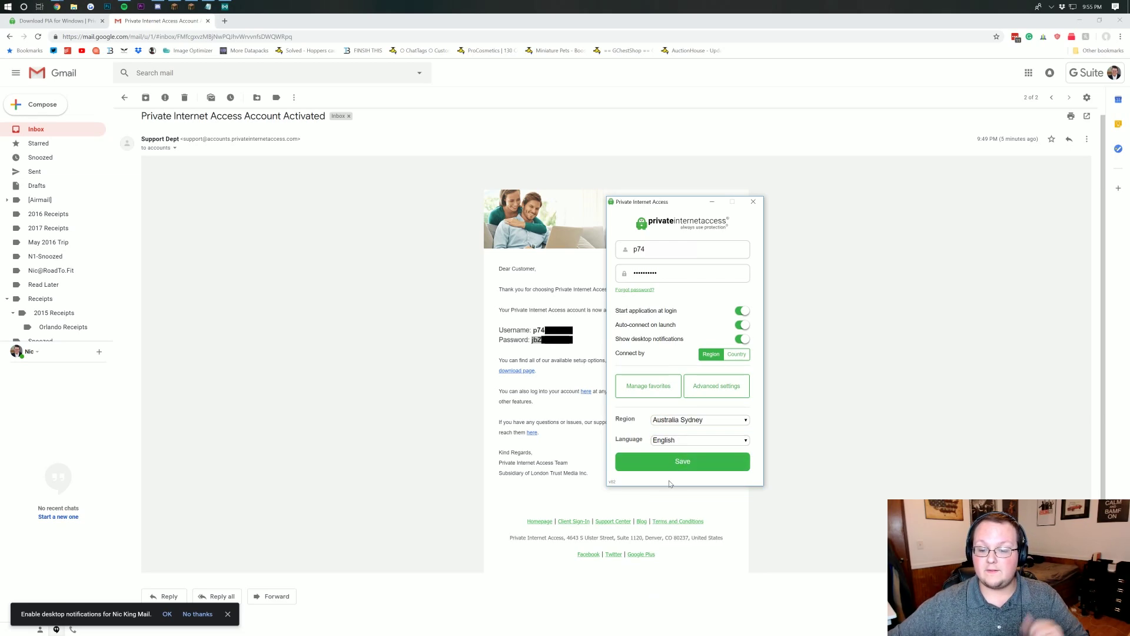
# Step: Choose UK Manchester as the region and save the settings
pyautogui.click(698, 418)
pyautogui.scroll(-3, 696, 448)
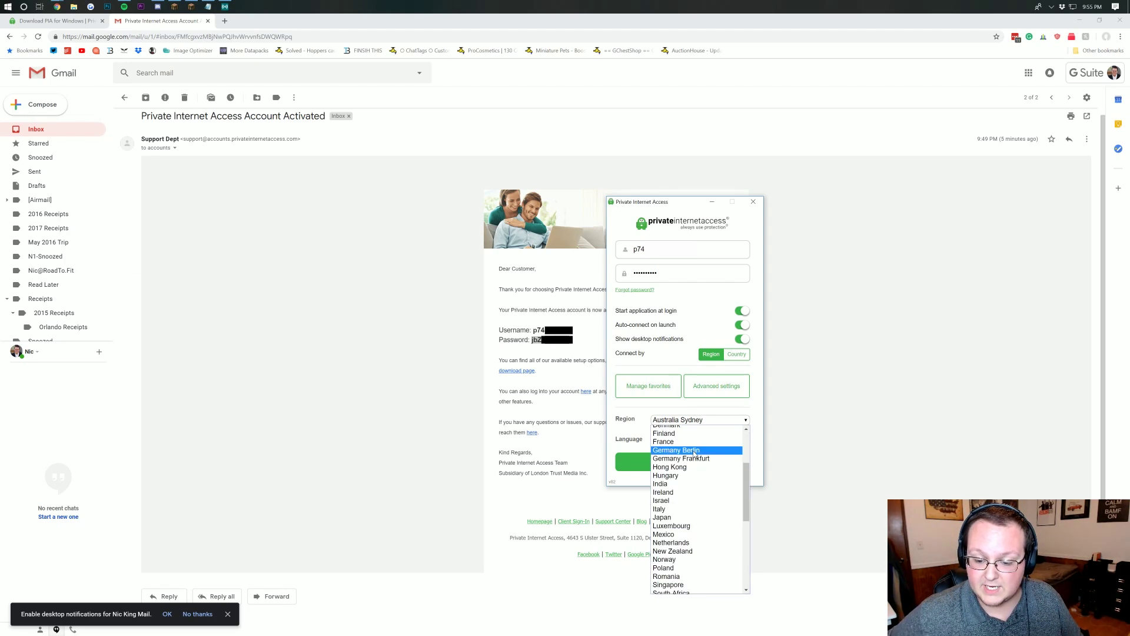
pyautogui.scroll(-3, 696, 455)
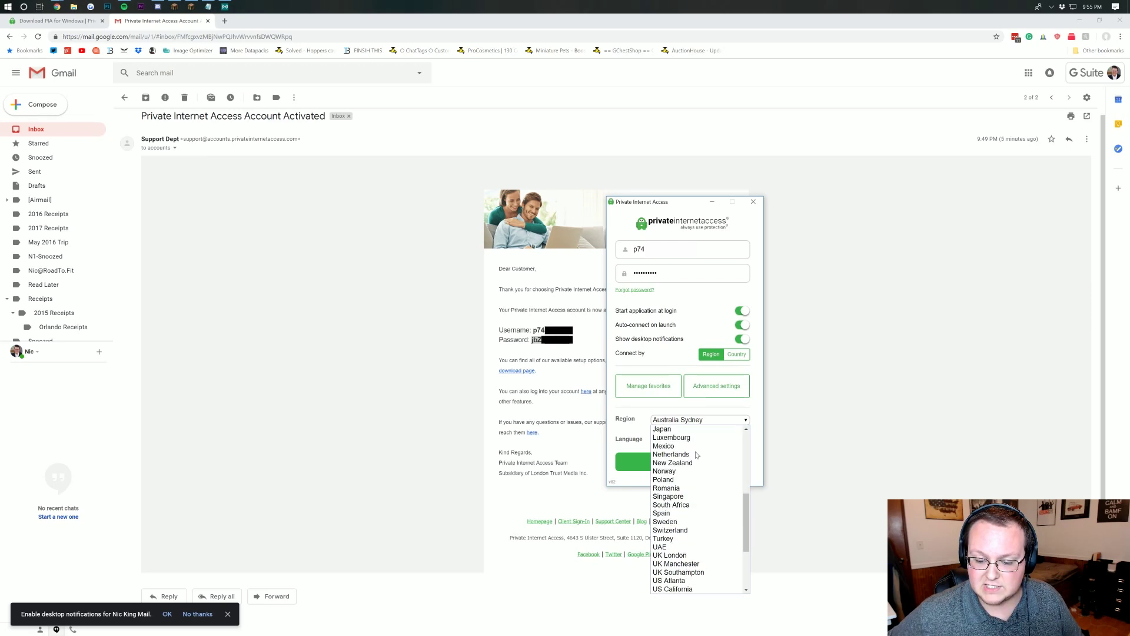
pyautogui.scroll(-3, 696, 455)
pyautogui.click(683, 475)
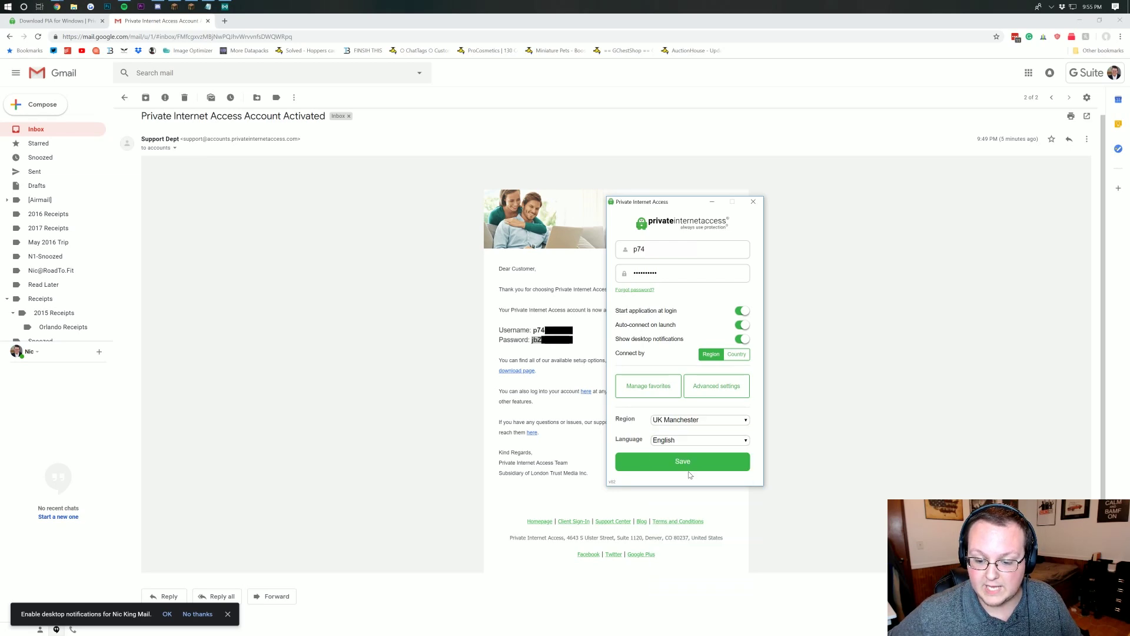
pyautogui.click(647, 465)
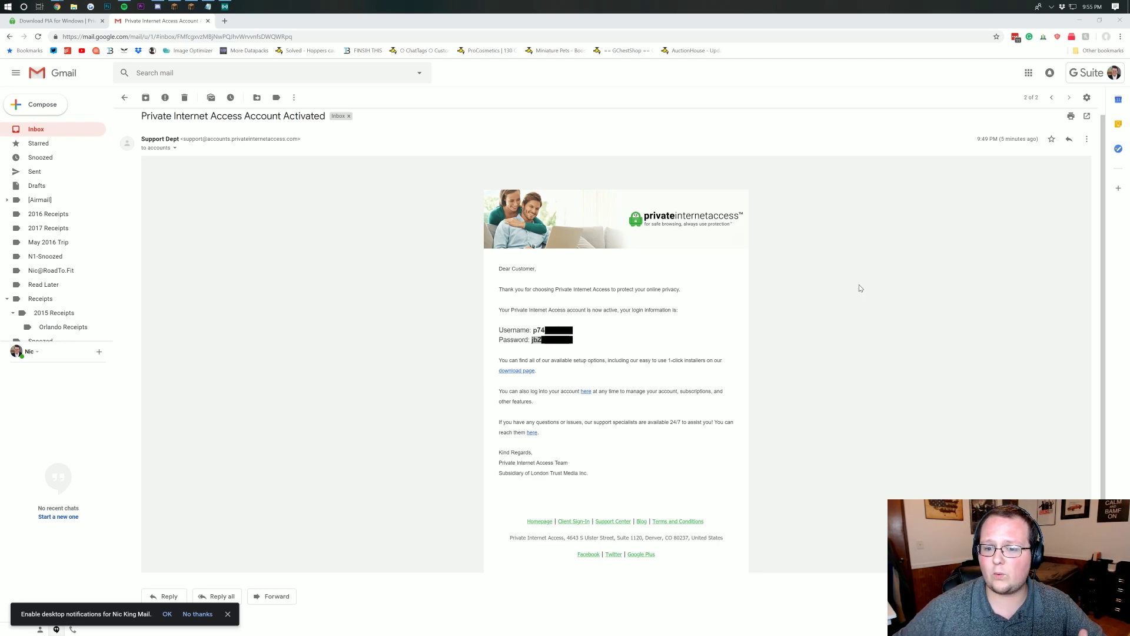
# Step: Connect to UK Manchester from the PIA tray icon's menu, then switch to Chrome
pyautogui.click(1052, 8)
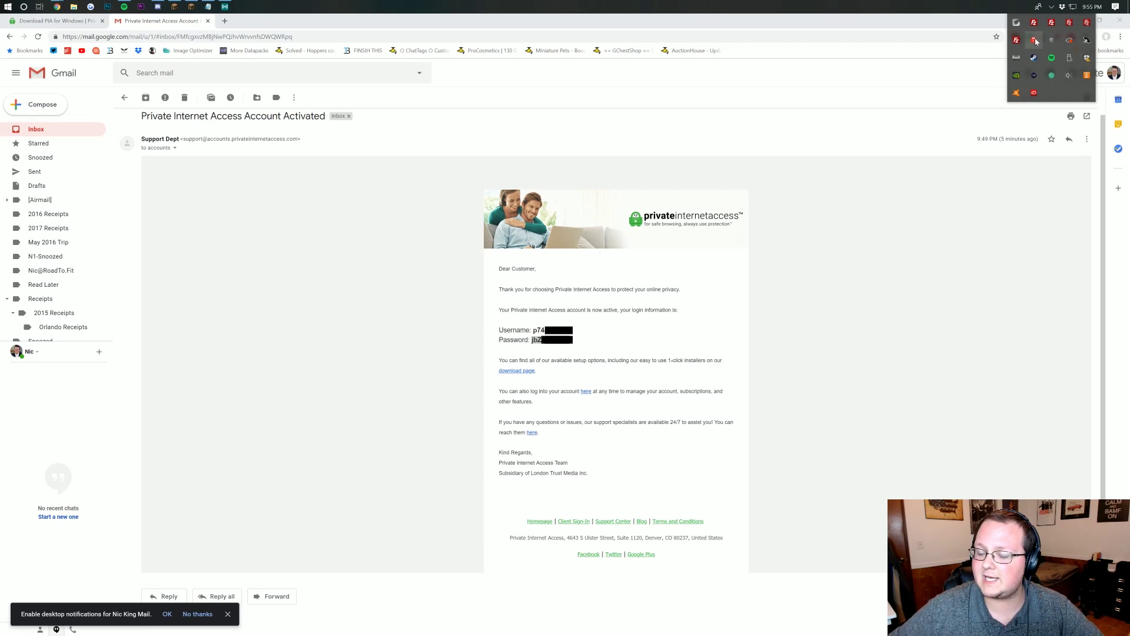
pyautogui.rightClick(1035, 41)
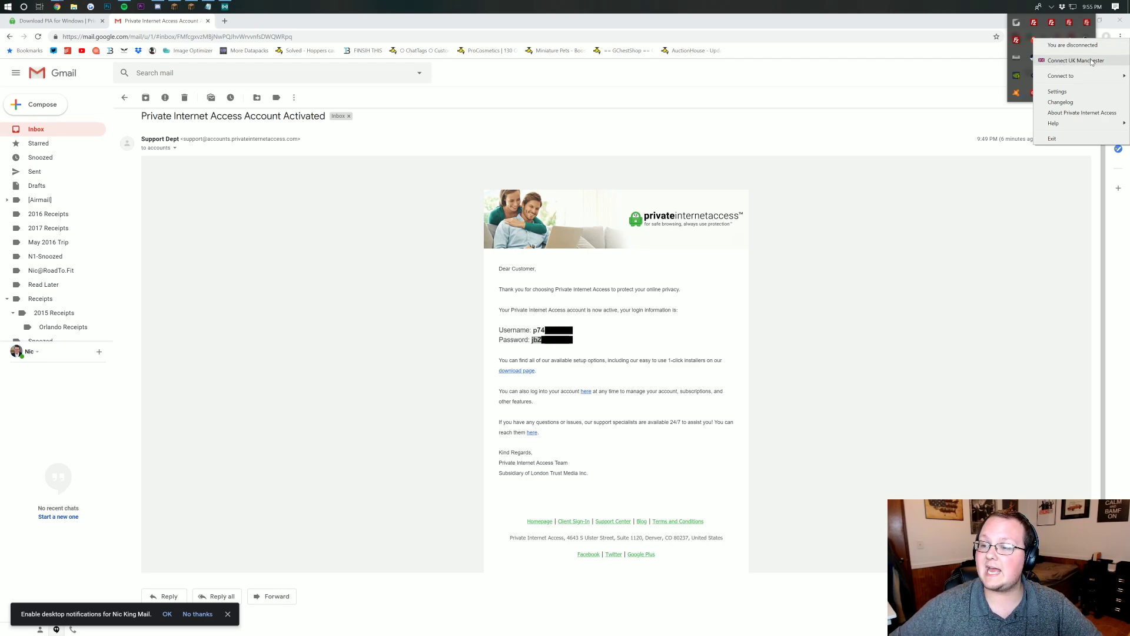
pyautogui.click(1062, 61)
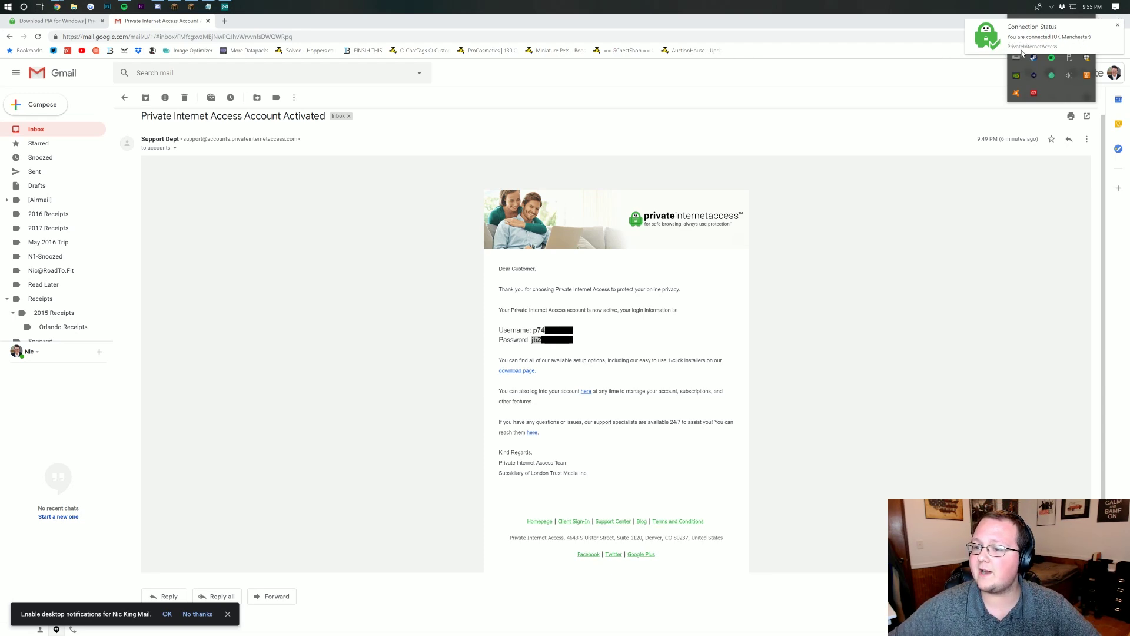
pyautogui.click(751, 100)
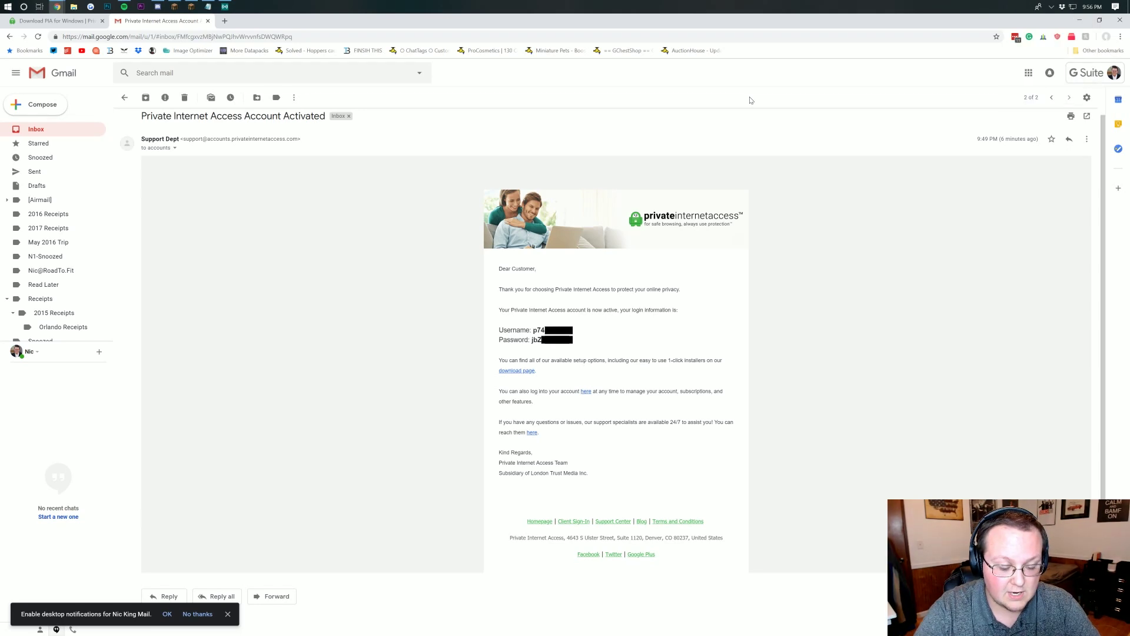
# Step: Search 'coffee' in an incognito window and select Volcano Coffee Works Cafe's London address
pyautogui.hotkey('ctrl', 'shift', 'n')
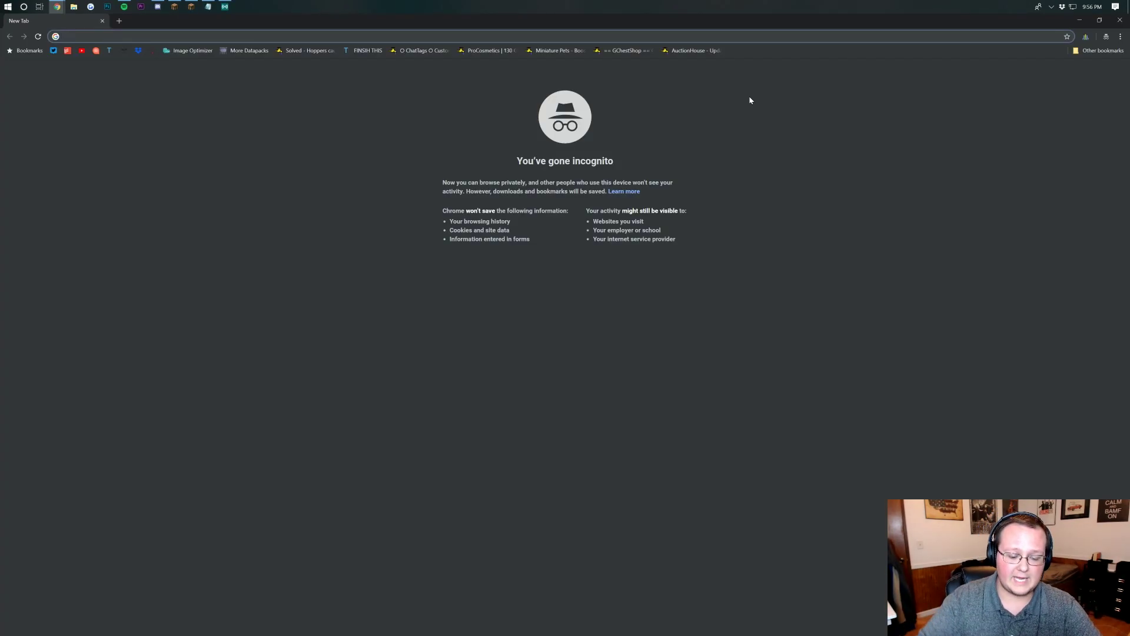
pyautogui.write('coffee')
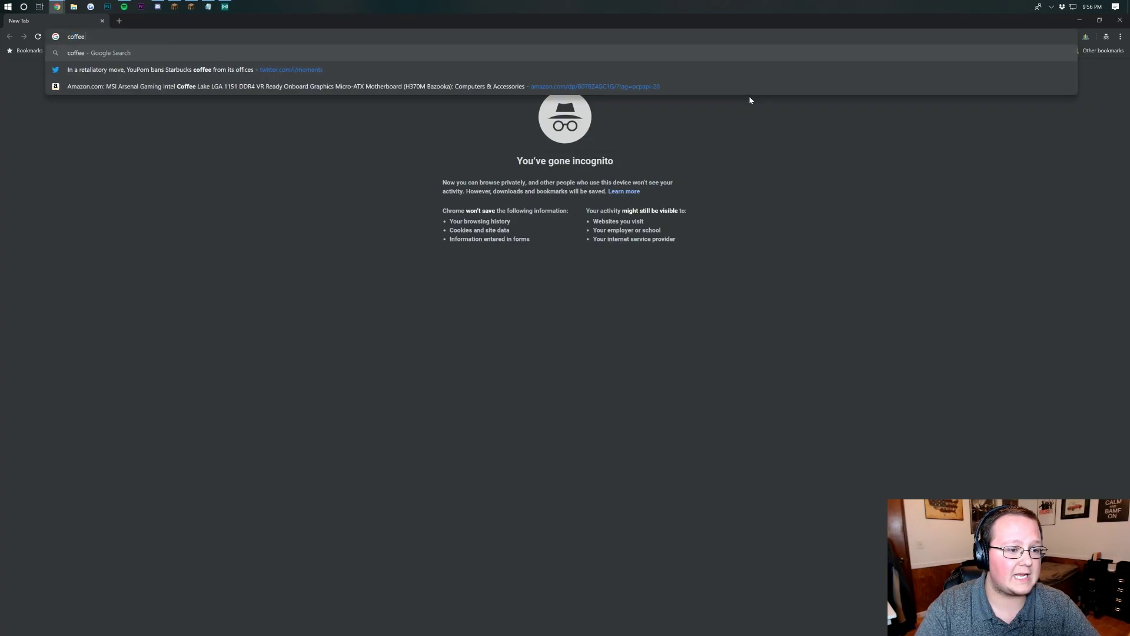
pyautogui.press('Return')
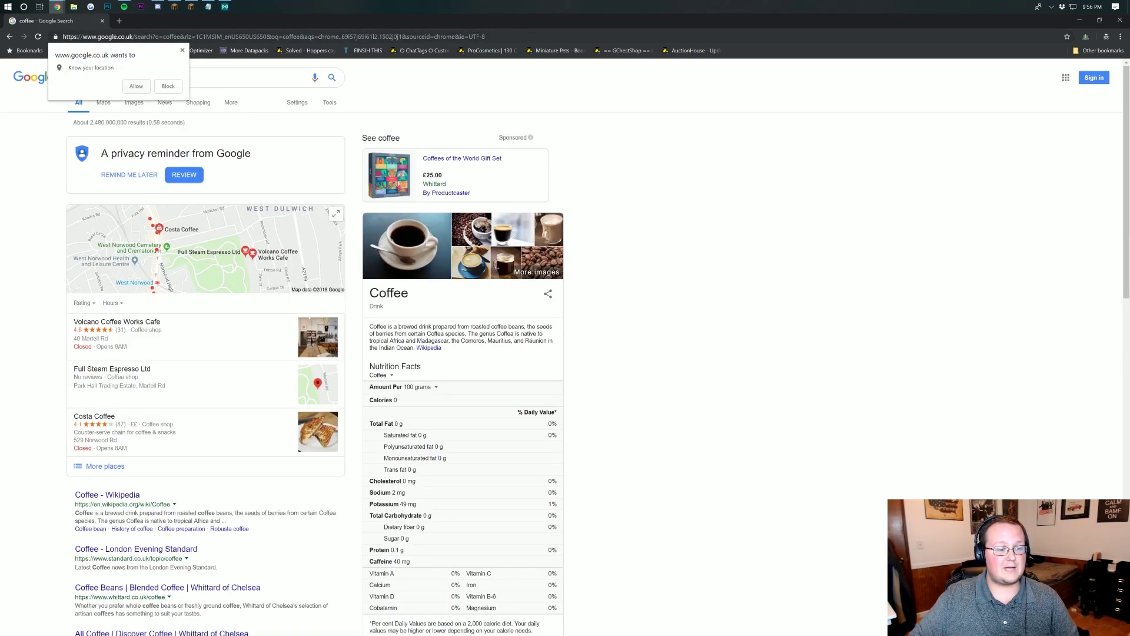
pyautogui.click(200, 338)
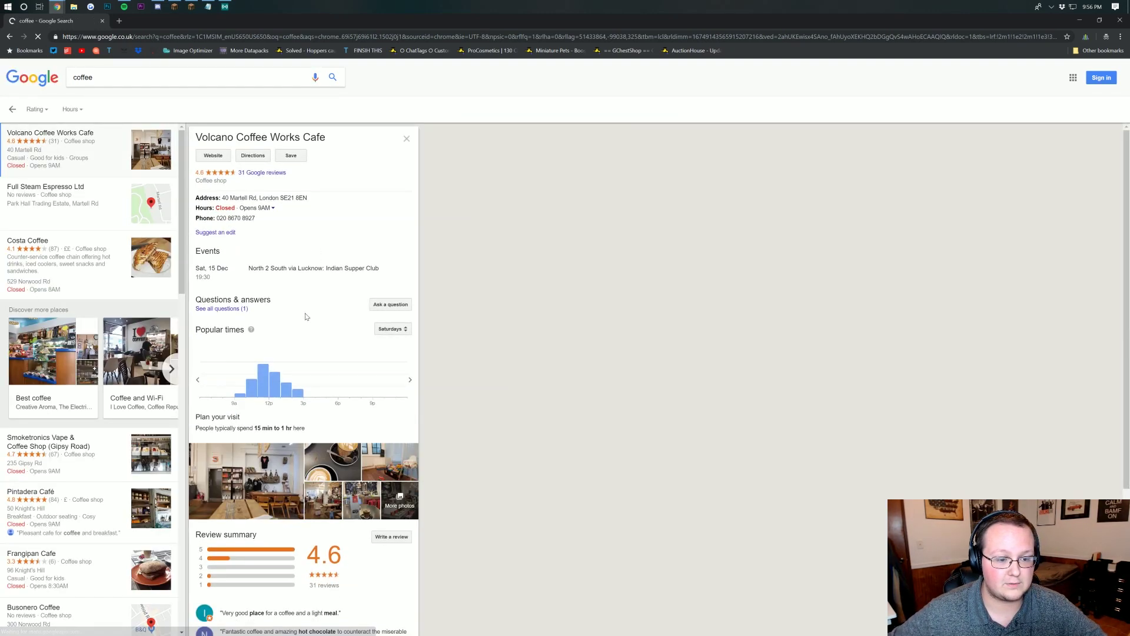
pyautogui.moveTo(308, 199); pyautogui.dragTo(231, 198)
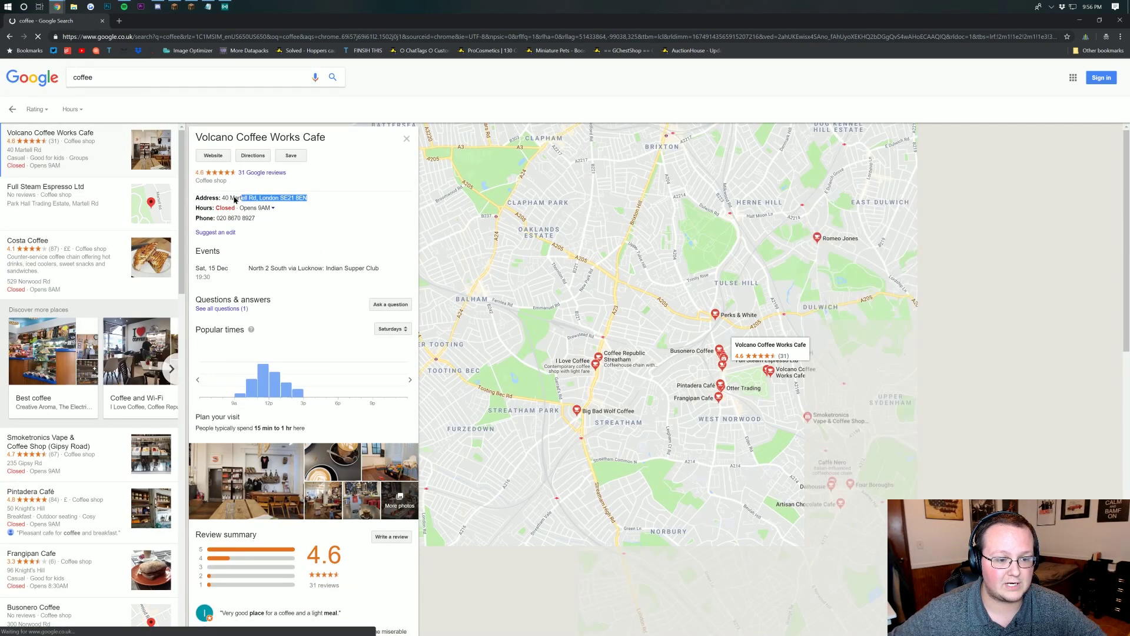